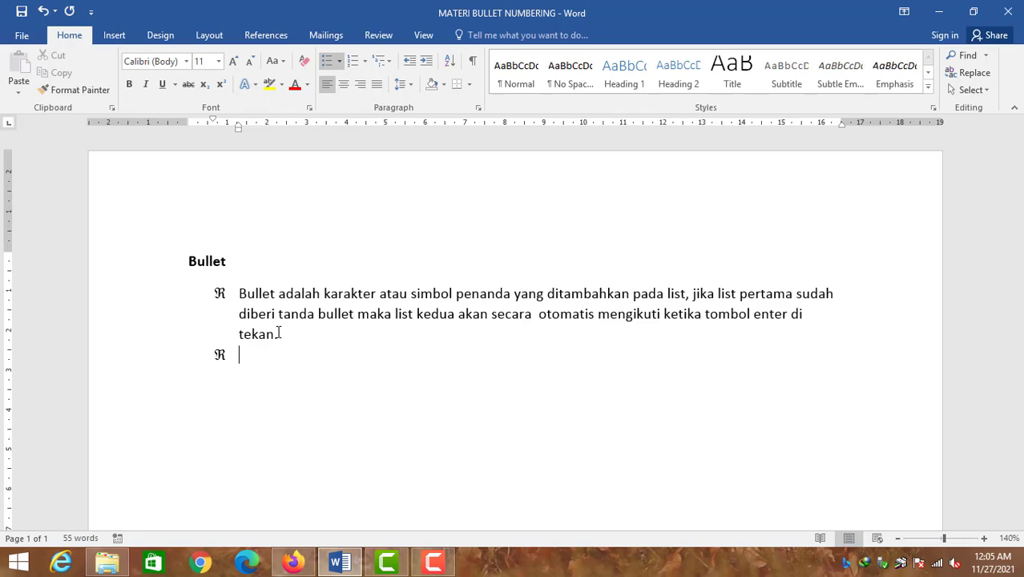
Step: Add the bullet items Hgfhgfhg, Jhgjhg, Gjgh and Gjghj below the first item, followed by an empty bullet
type("hgfhgfhg")
key("Return")
type("jhgjh")
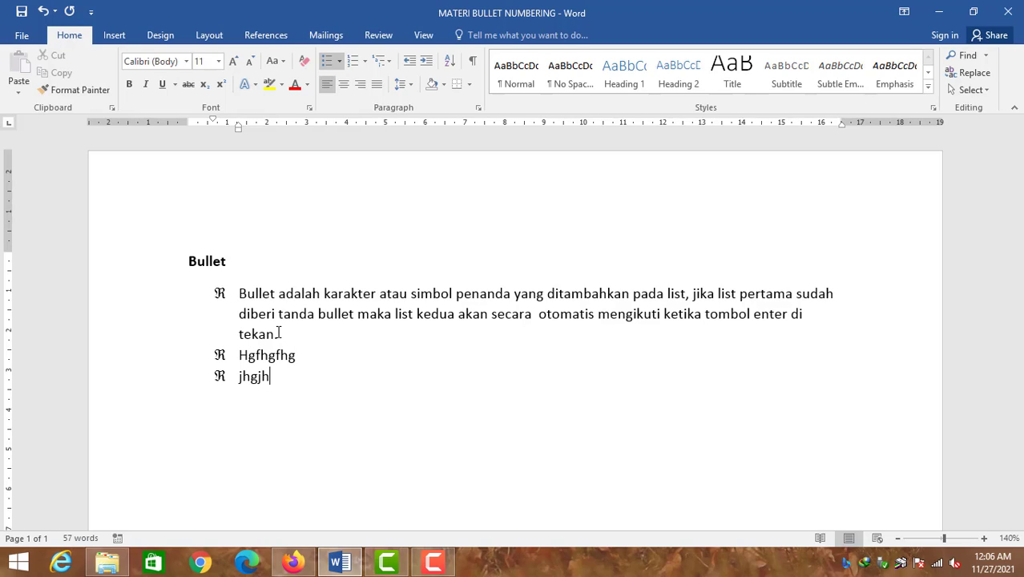
type("g")
key("Return")
type("gjgh")
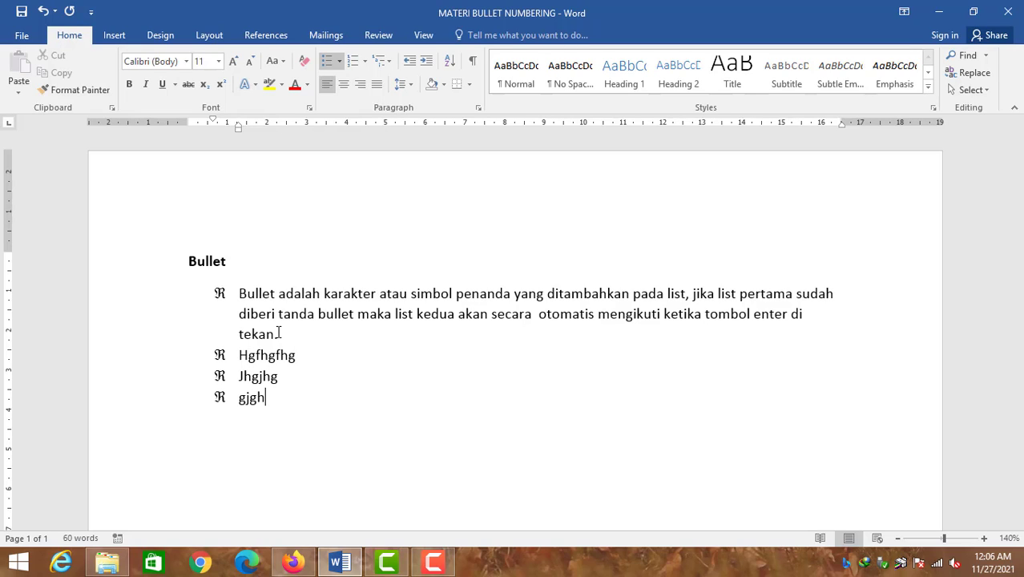
key("Return")
type("gjghj")
key("Return")
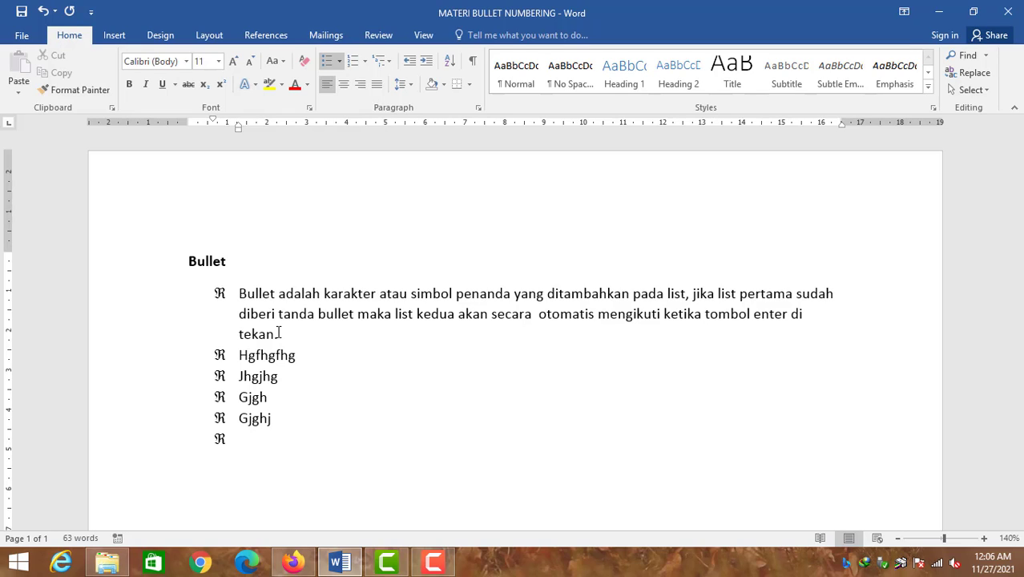
Step: Switch the bullet on the empty last line off and back on repeatedly
key("BackSpace")
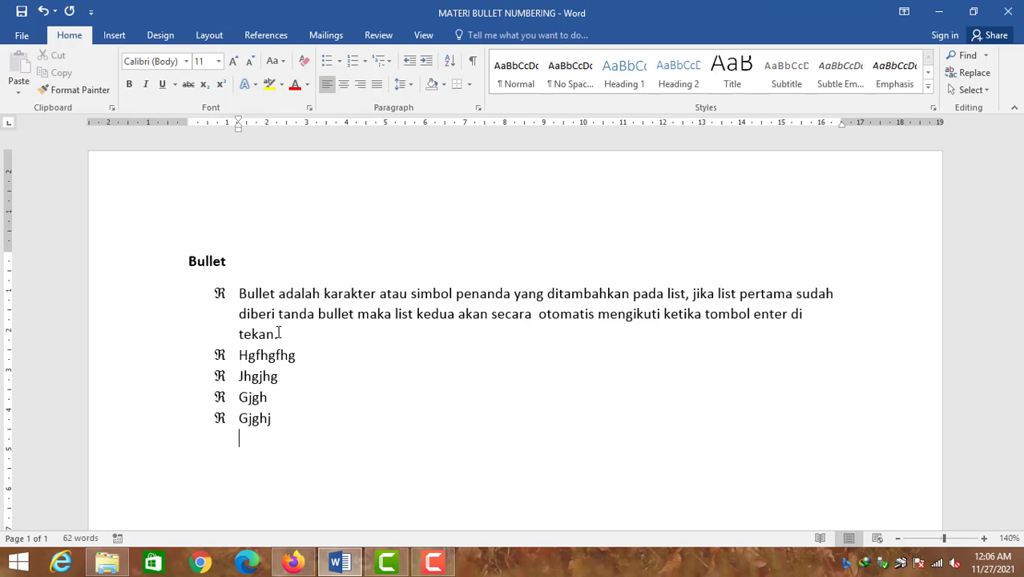
key("ctrl+z")
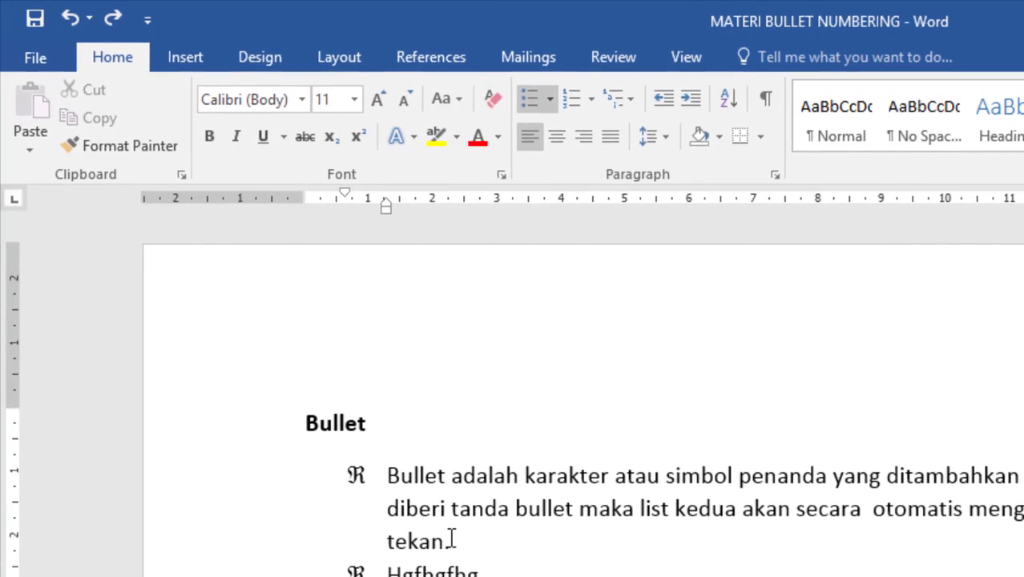
left_click(530, 104)
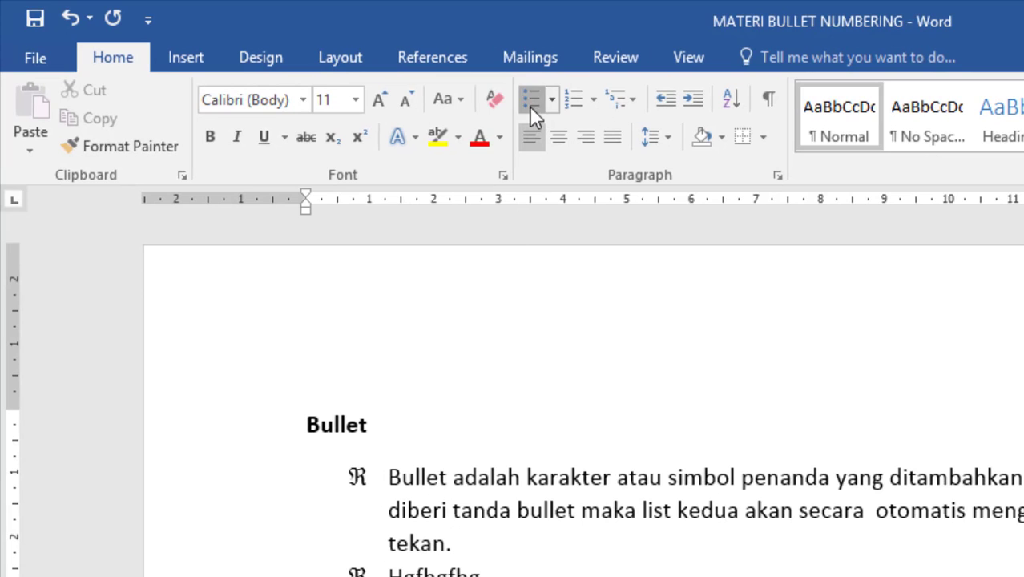
left_click(529, 105)
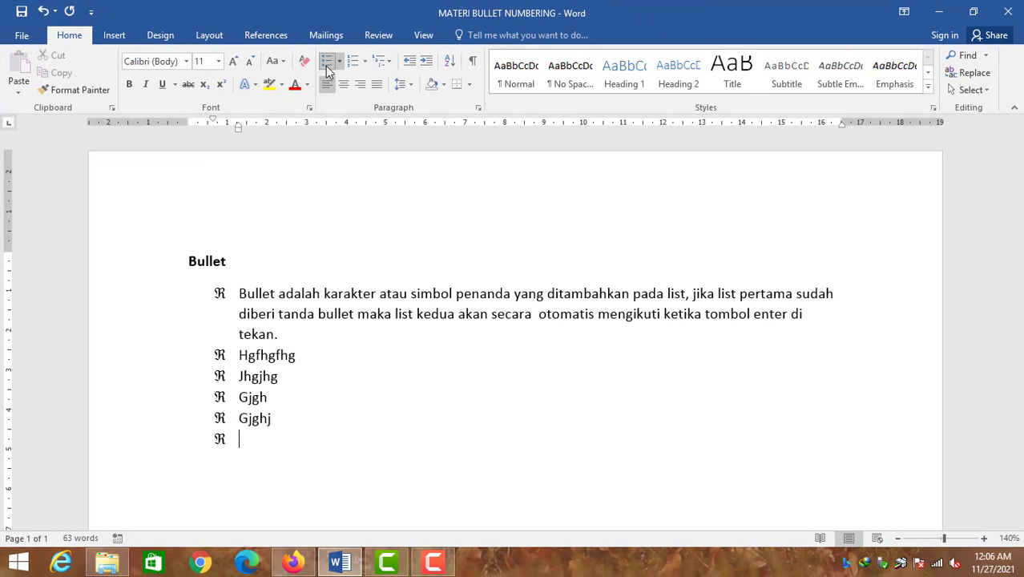
left_click(326, 63)
left_click(326, 64)
Step: Define a new bullet for the five text items, choosing the ∈ character from the Symbol font
left_click_drag(238, 293, 280, 422)
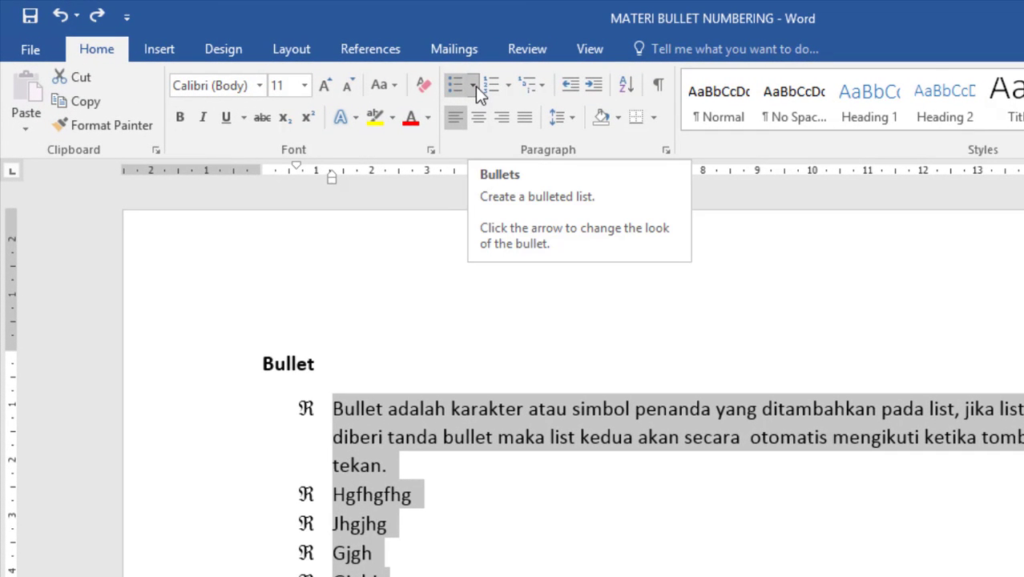
left_click(473, 86)
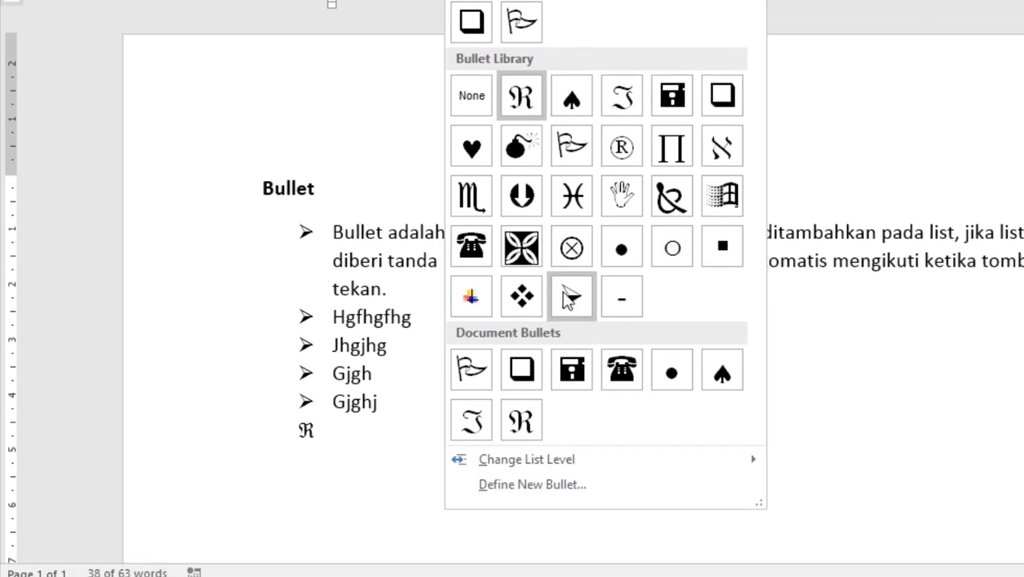
left_click(574, 485)
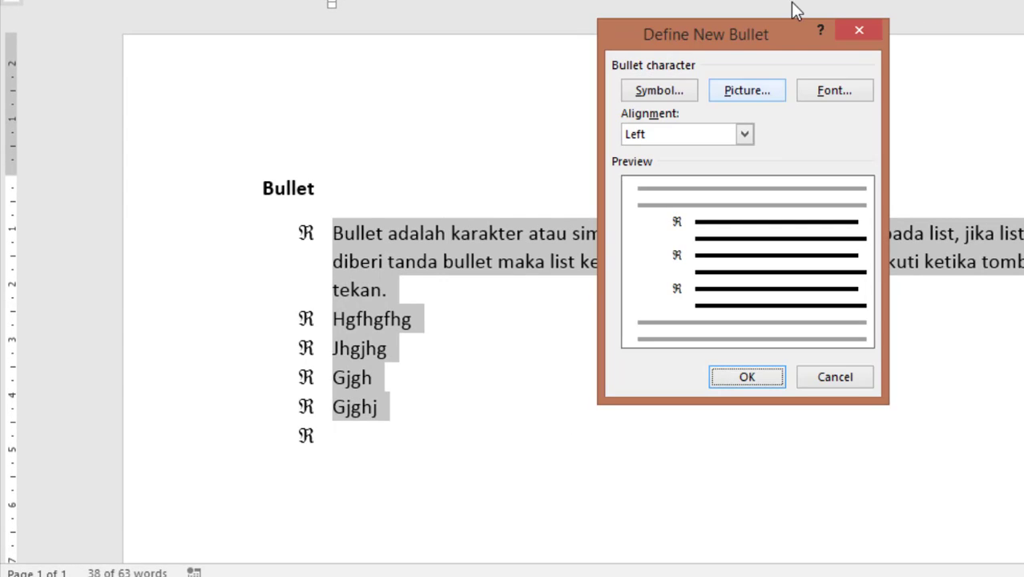
mouse_move(759, 41)
left_mouse_down()
mouse_move(396, 38)
mouse_move(466, 22)
mouse_move(759, 22)
left_mouse_up()
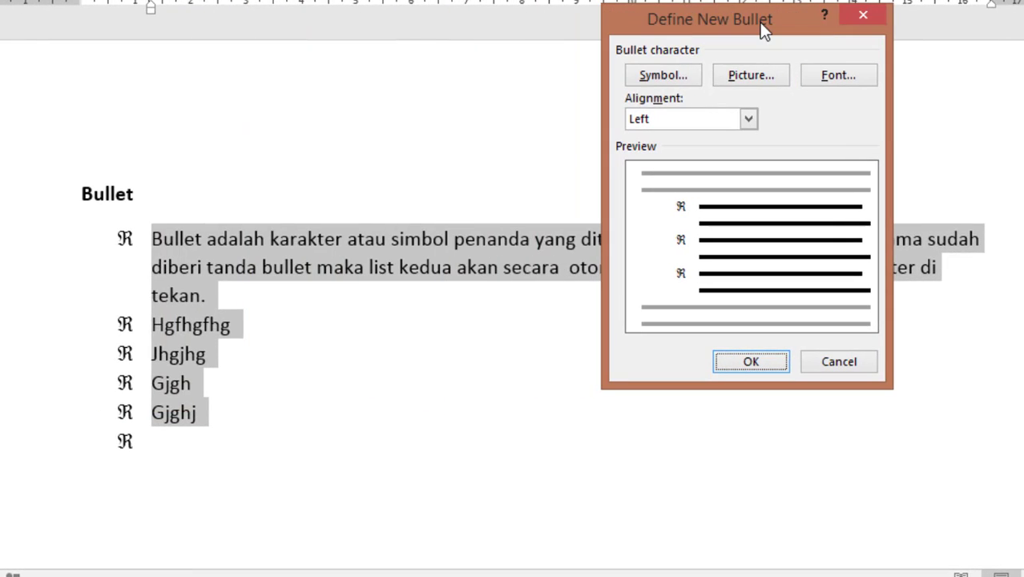
left_click(676, 82)
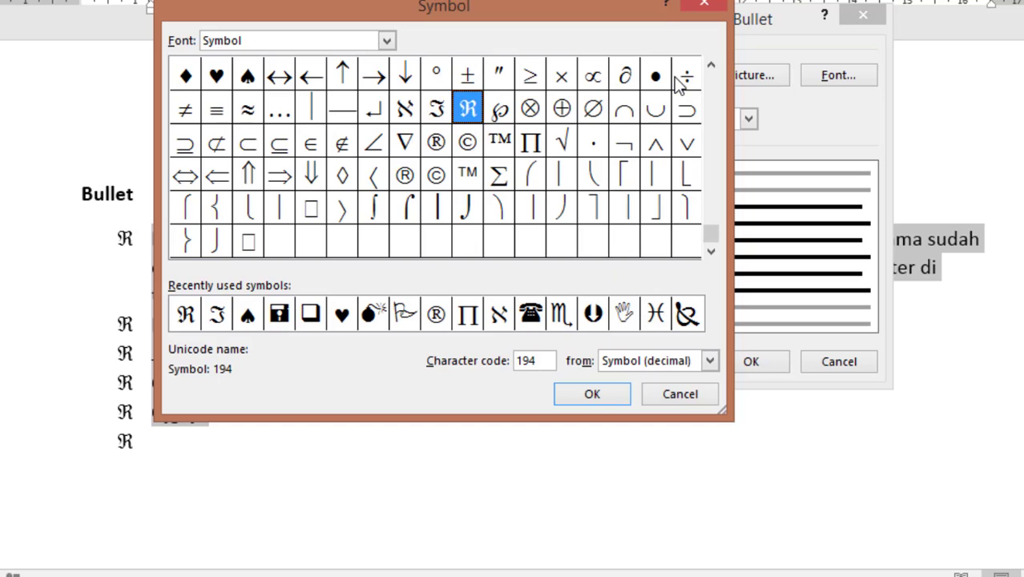
left_click(551, 86)
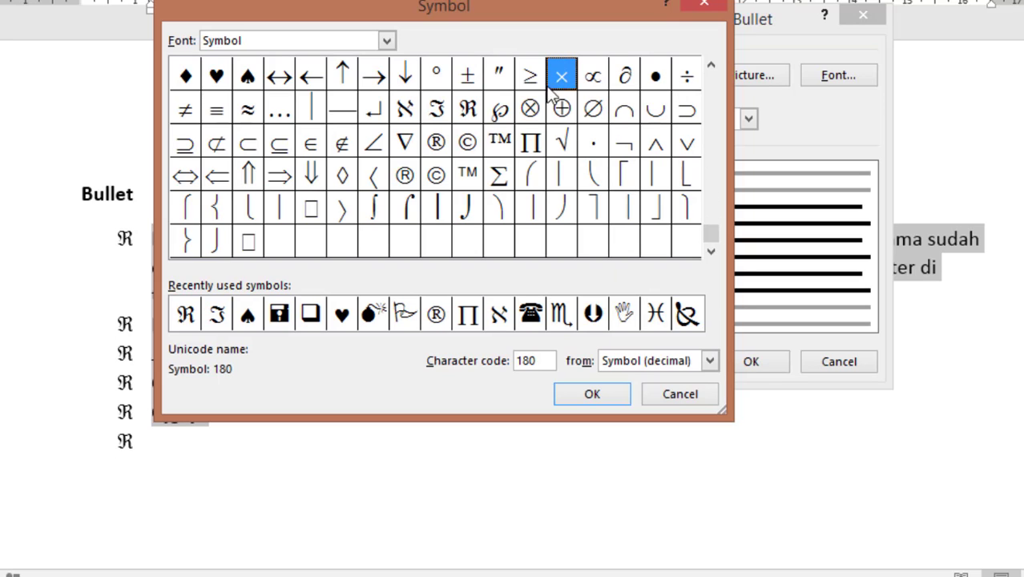
left_click(311, 142)
left_click(596, 399)
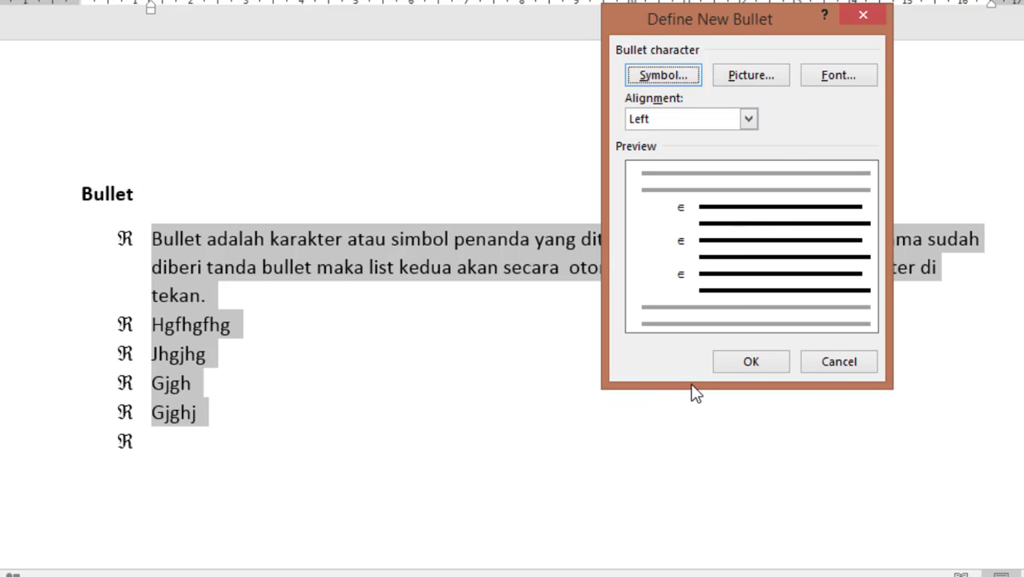
Step: Inspect the picture sources and the font settings offered for the new bullet, leaving both without changes
left_click(750, 81)
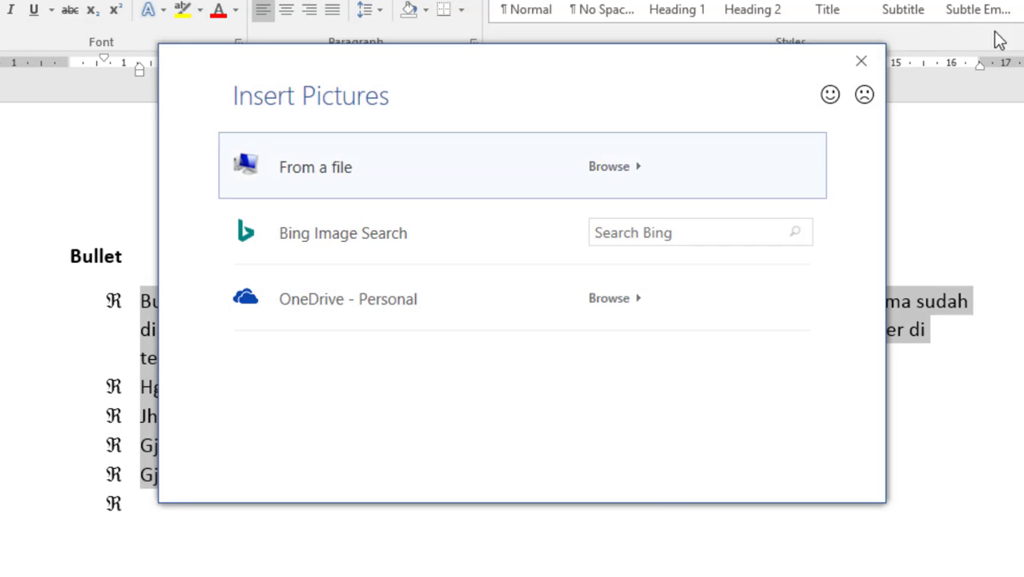
left_click(857, 62)
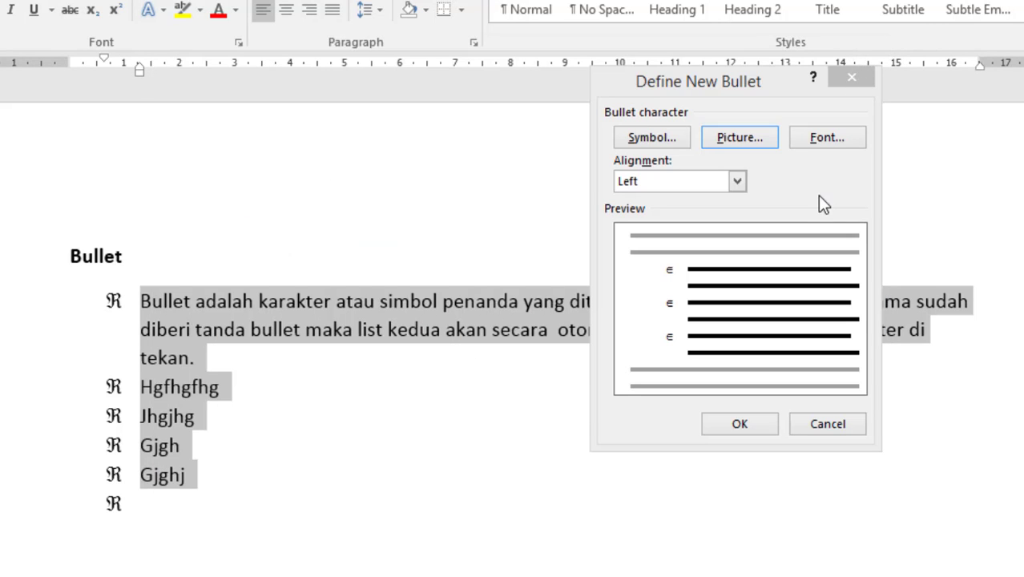
left_click(832, 136)
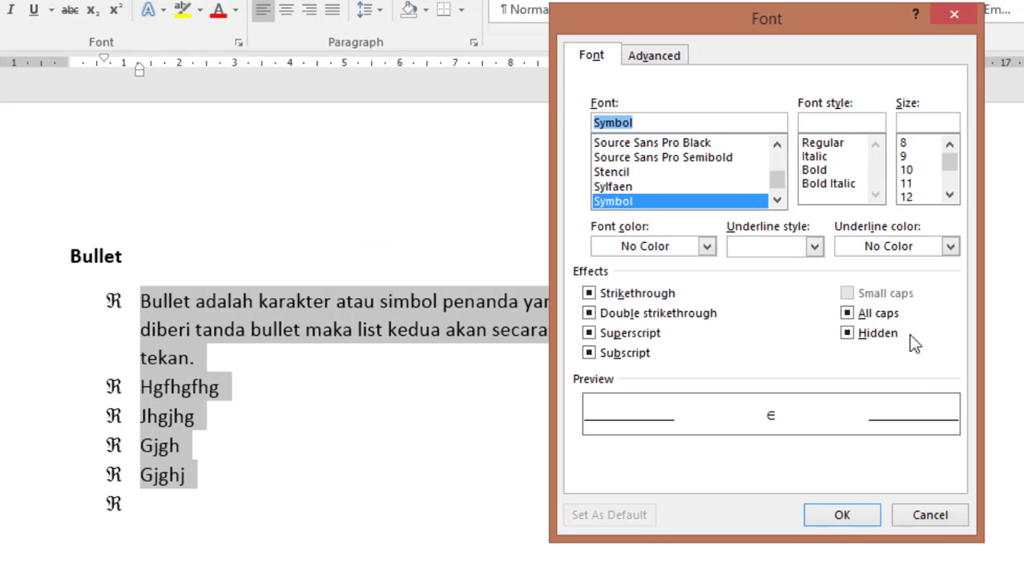
left_click(940, 508)
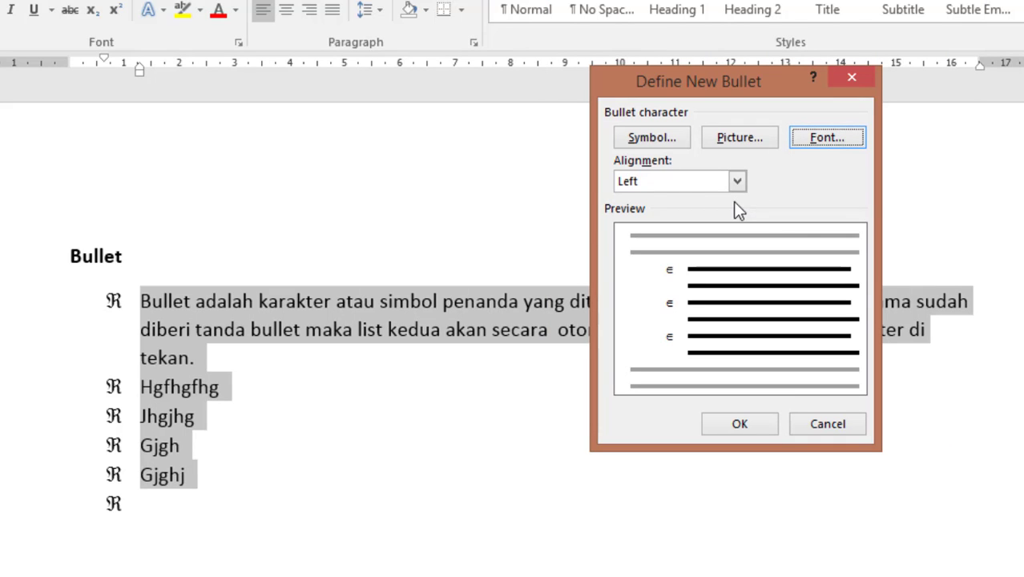
Step: Confirm ∈ as the bullet symbol and apply the new bullet to the selected items
left_click(638, 136)
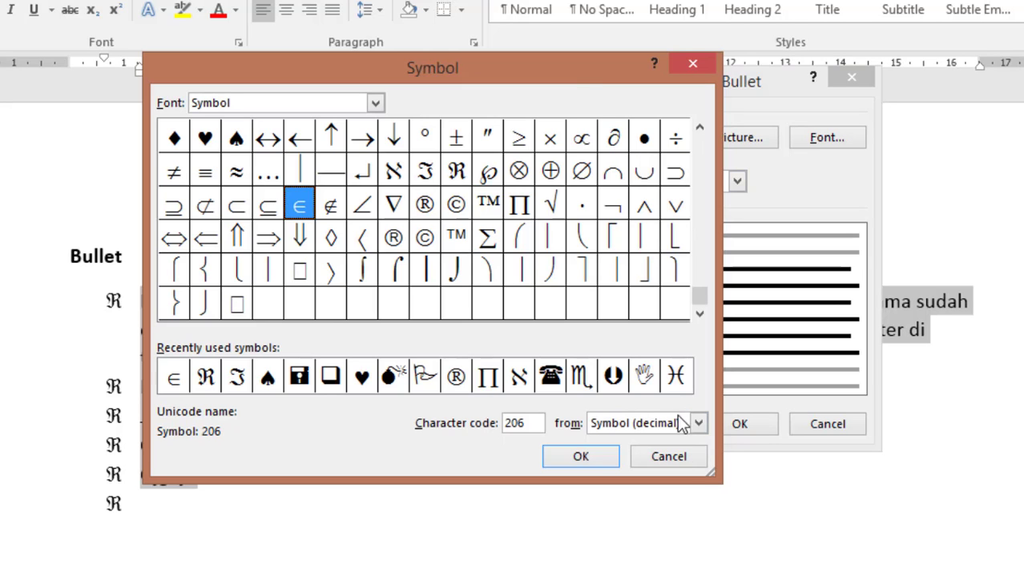
left_click(582, 454)
left_click(737, 423)
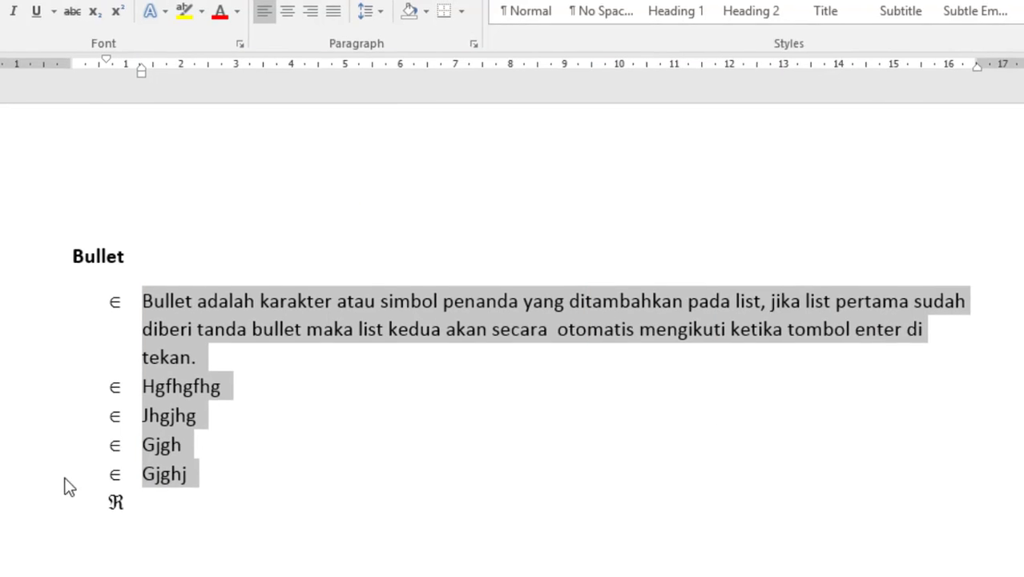
Step: Remove the leftover ℜ bullet from the empty line below the list
left_click(161, 502)
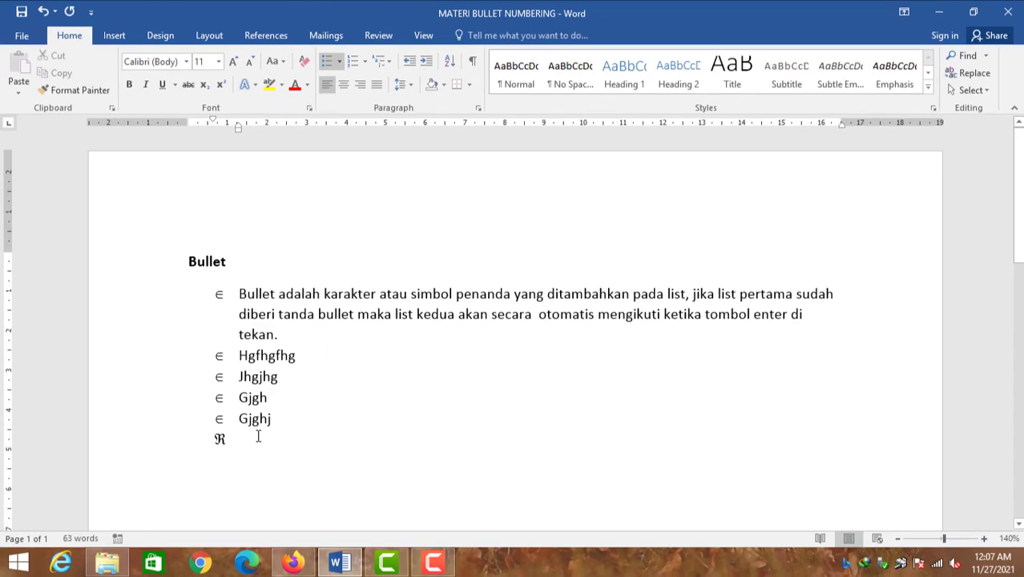
key("BackSpace")
key("BackSpace")
Step: Shift the left indent of the five bulleted items toward the page's left margin
left_click_drag(244, 288, 279, 435)
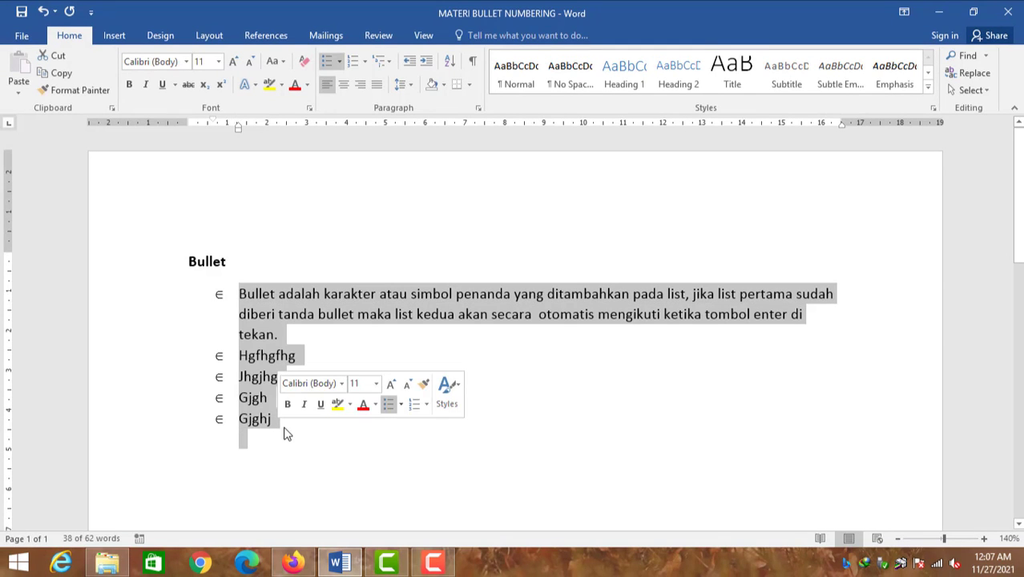
left_click(243, 313)
left_click_drag(255, 291, 279, 423)
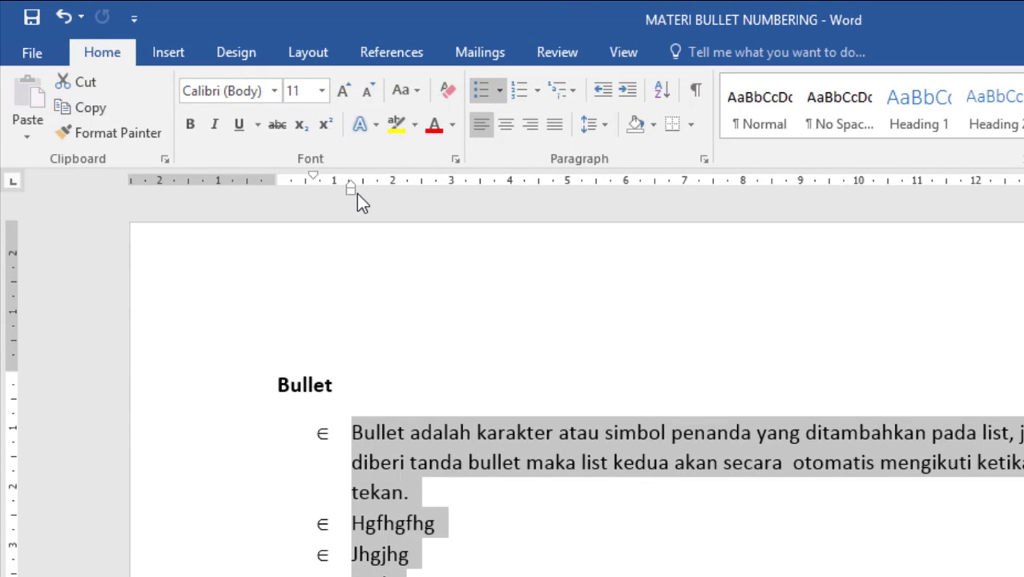
mouse_move(354, 193)
left_mouse_down()
mouse_move(318, 195)
mouse_move(274, 173)
mouse_move(350, 174)
mouse_move(277, 174)
mouse_move(392, 183)
mouse_move(310, 186)
mouse_move(336, 194)
mouse_move(401, 195)
mouse_move(303, 195)
left_mouse_up()
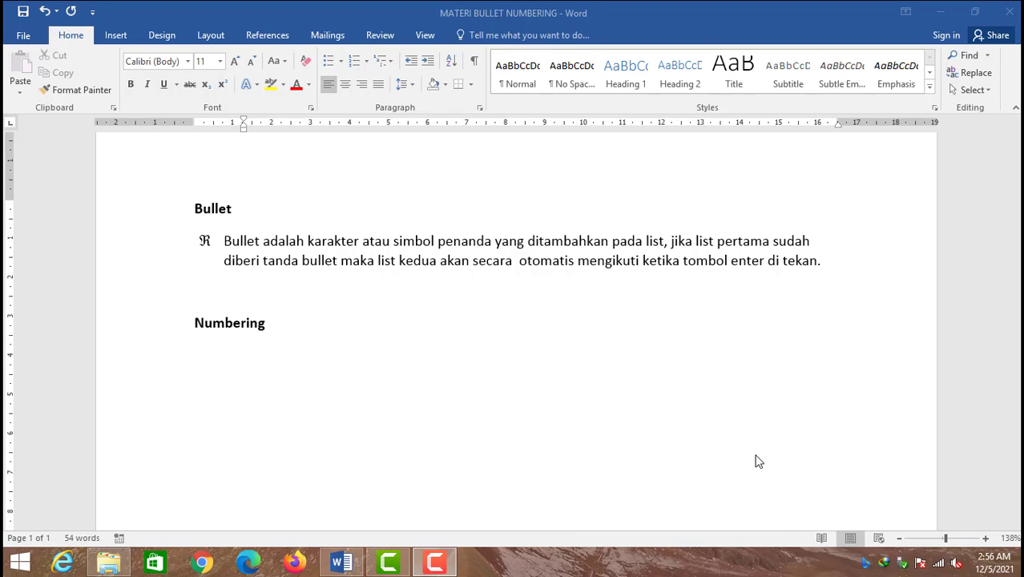
Step: Turn on numbering for the empty line under the Numbering heading, and clear its number and indent again
left_click(216, 370)
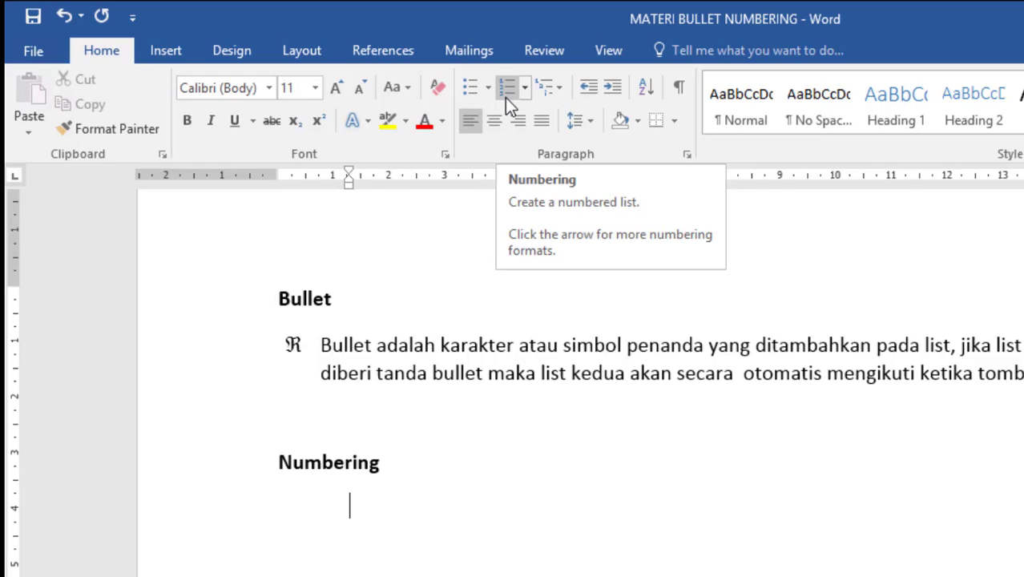
left_click(505, 94)
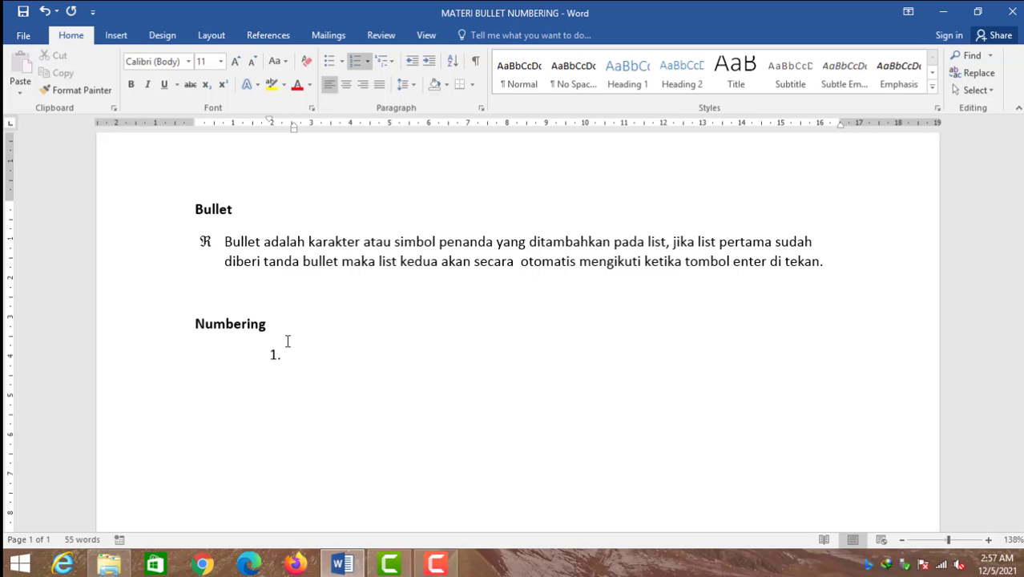
key("BackSpace")
key("BackSpace")
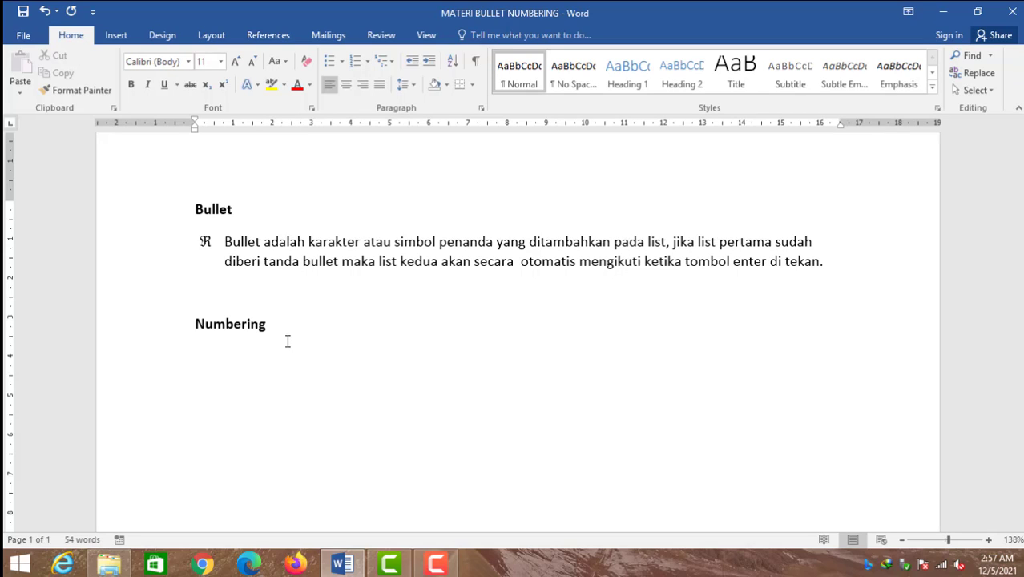
Step: Start a numbered list with "1." under the Numbering heading and enter Fkhdskjf hsdkfkdjsf, Fsdfkhksjdhfs, Fsdkjfksj, Fsdjfkjshdfk and fsdfjsldj
type("1.")
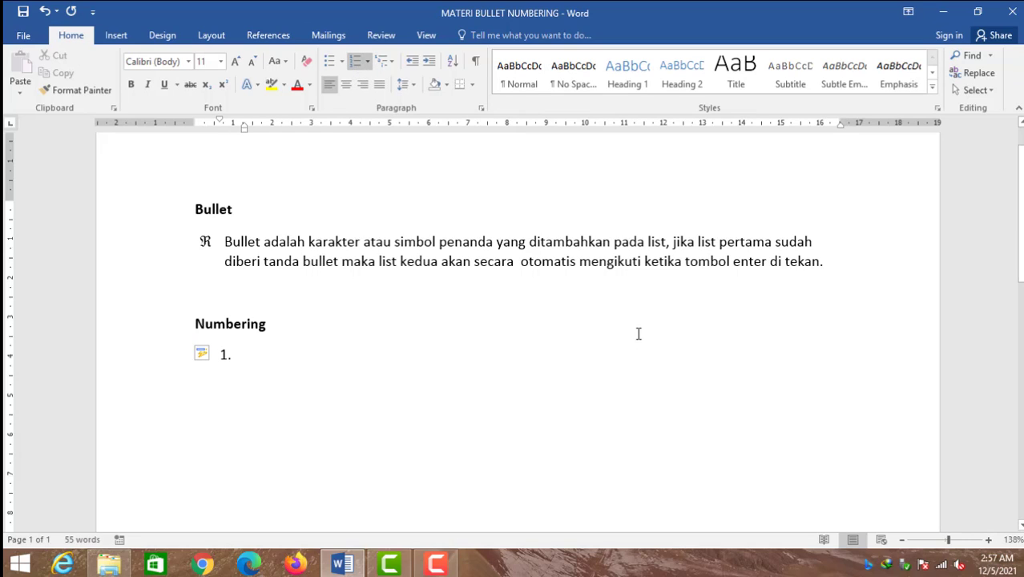
type("Fkhdskjf hsdkfkdjsf")
key("Return")
type("f")
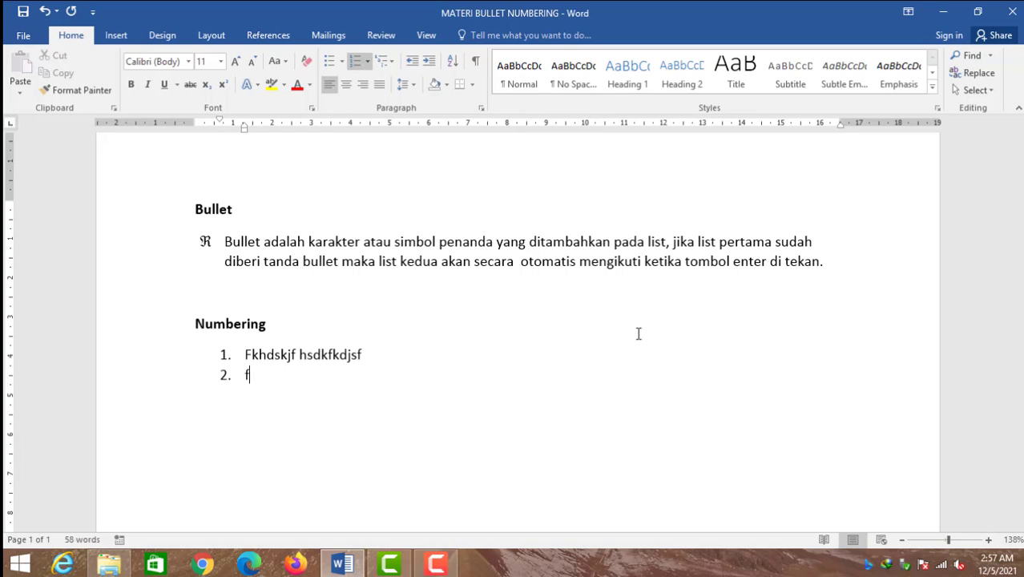
type("sdfkhksjdhfs")
key("Return")
type("fsdkjfksj")
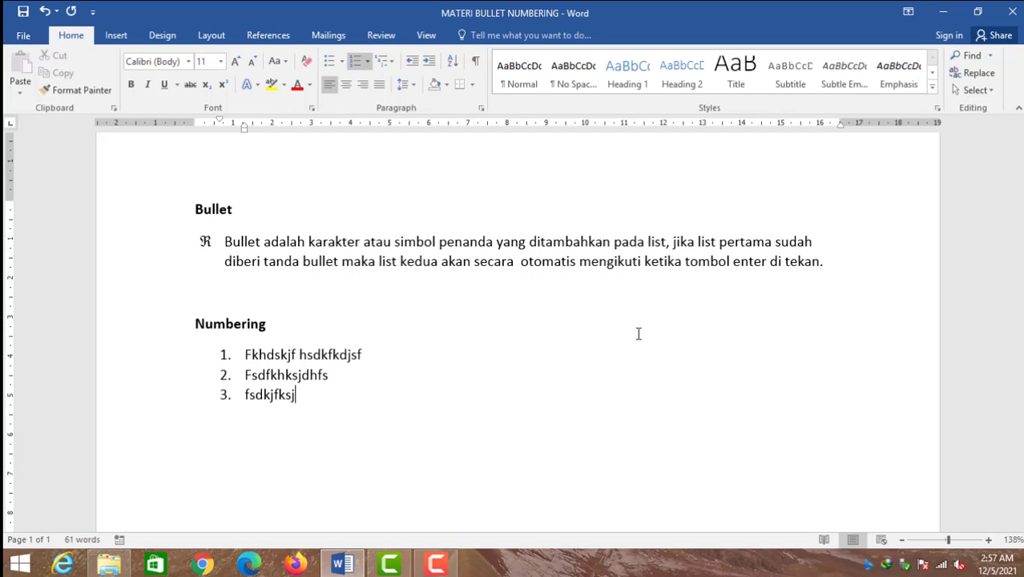
key("Return")
type("fsdjfkjshdfk")
key("Return")
type("fsdfjsldj")
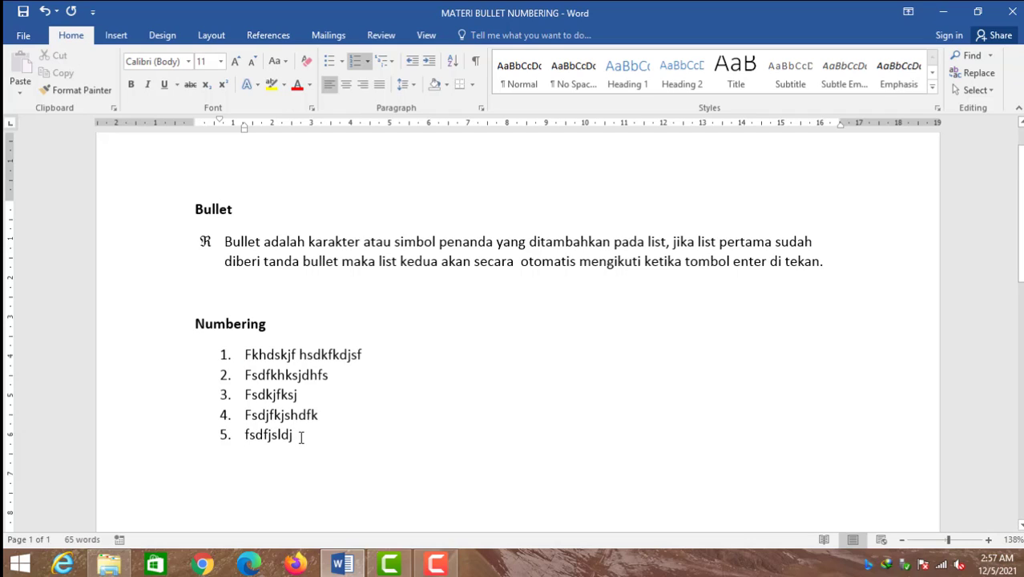
Step: Shift the left indent of the five numbered items so their numbers align with the page's left margin
left_click_drag(301, 436, 251, 354)
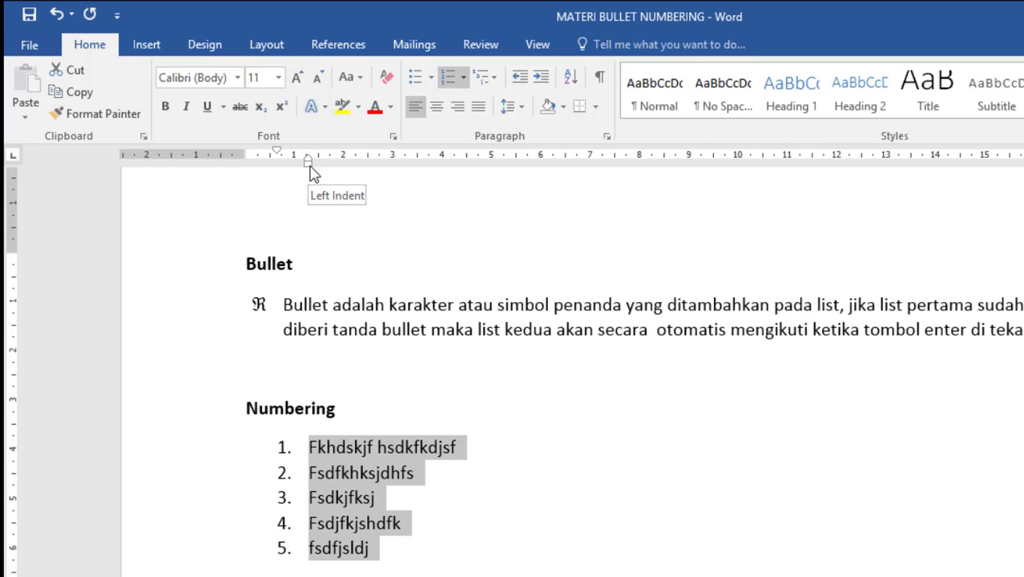
mouse_move(313, 174)
left_mouse_down()
mouse_move(288, 178)
mouse_move(244, 156)
mouse_move(290, 163)
mouse_move(274, 165)
mouse_move(292, 173)
mouse_move(276, 159)
mouse_move(274, 171)
mouse_move(288, 177)
mouse_move(267, 179)
mouse_move(281, 183)
mouse_move(247, 154)
left_mouse_up()
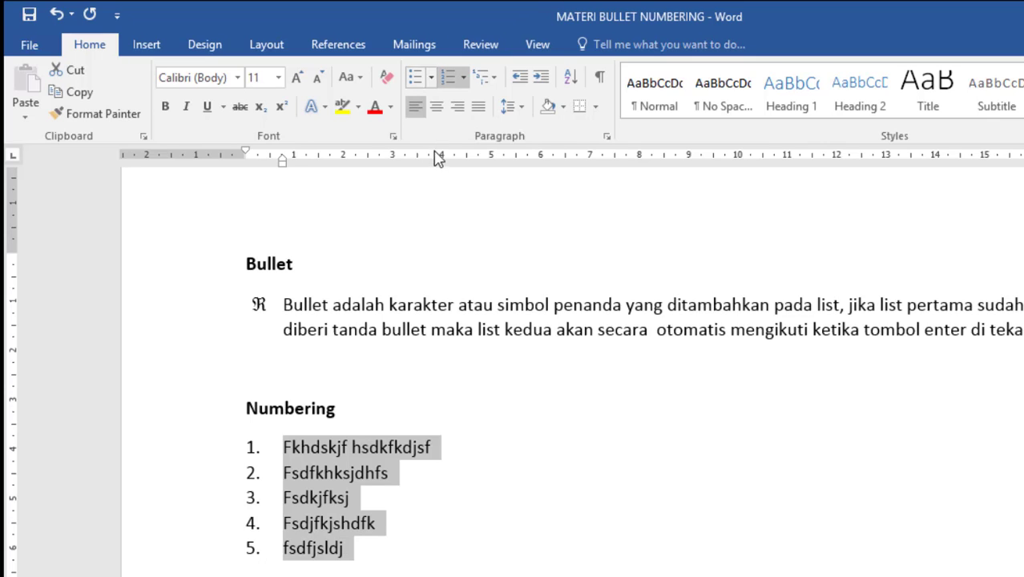
Step: Try the number styles "001, 002, 003, ..." and "0001, 0002, 0003, ..." in a new number format for the five numbered items
left_click(463, 77)
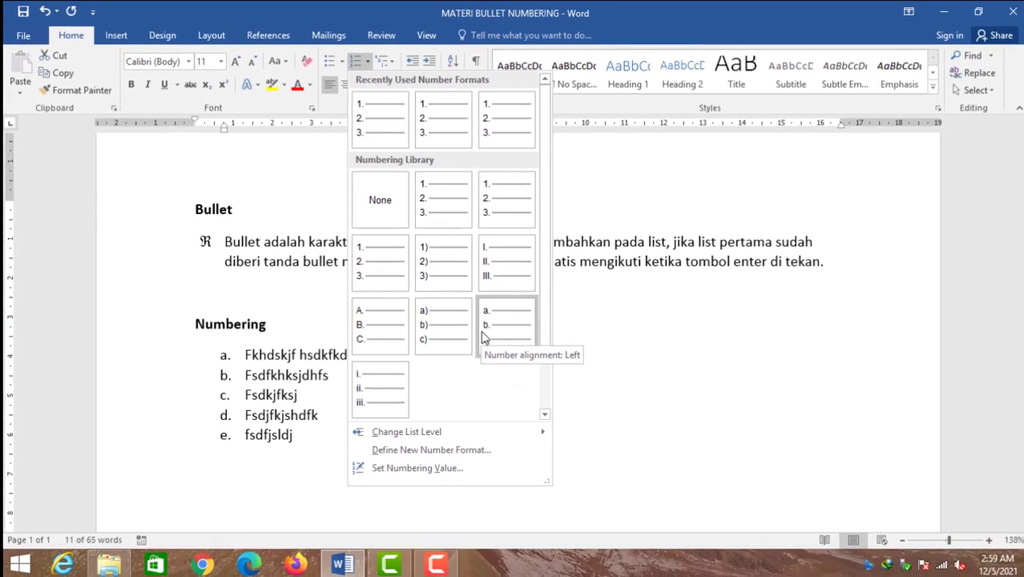
left_click(425, 451)
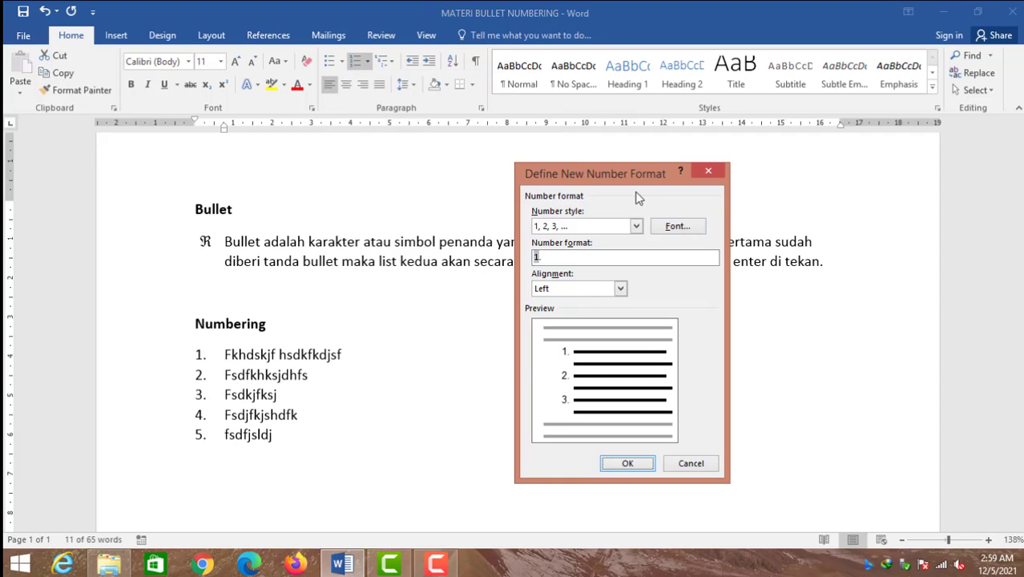
left_click_drag(629, 182, 566, 160)
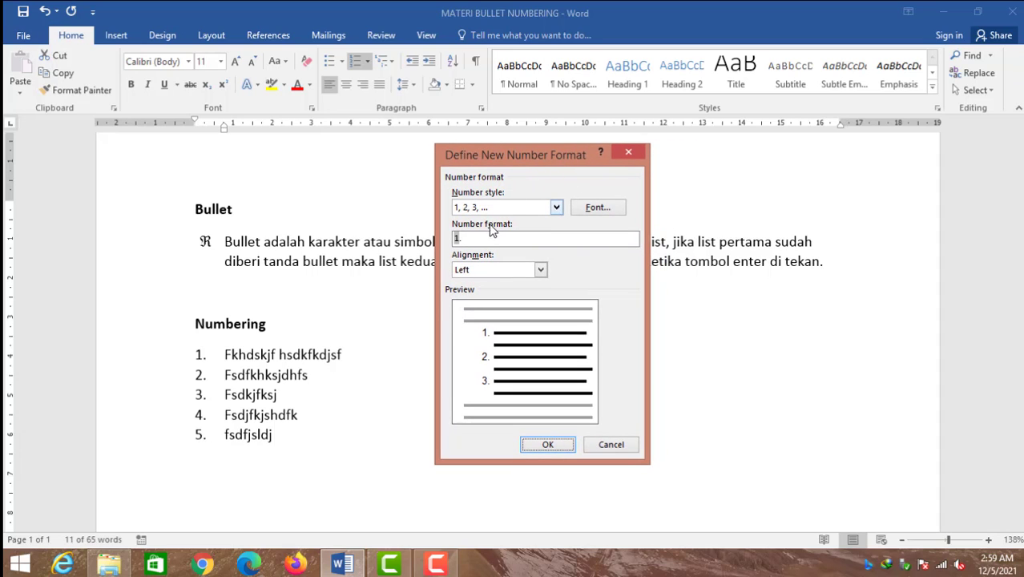
left_click(556, 207)
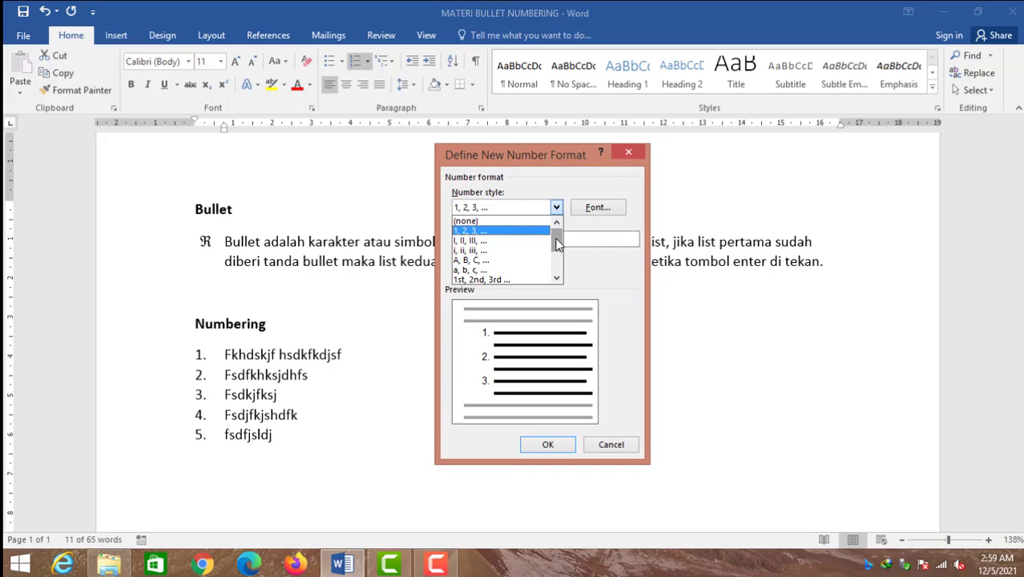
mouse_move(556, 244)
left_mouse_down()
mouse_move(561, 273)
mouse_move(562, 237)
mouse_move(562, 261)
left_mouse_up()
left_click(541, 261)
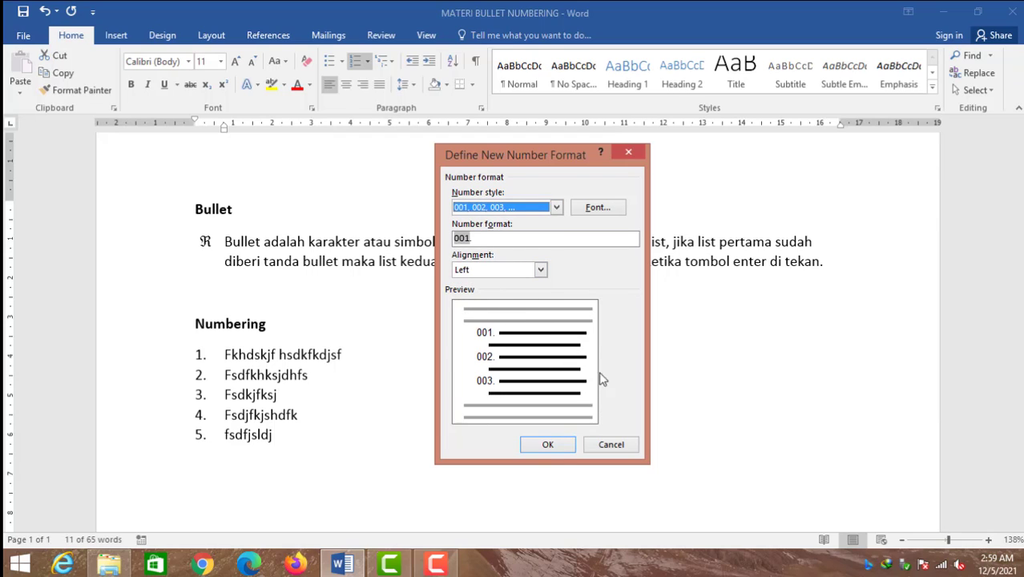
left_click(556, 207)
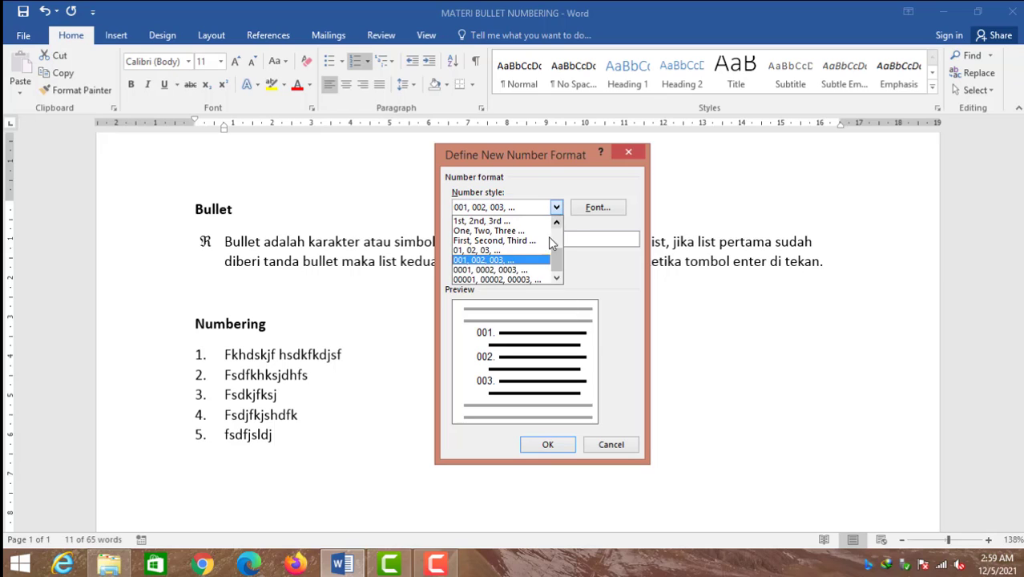
left_click(501, 270)
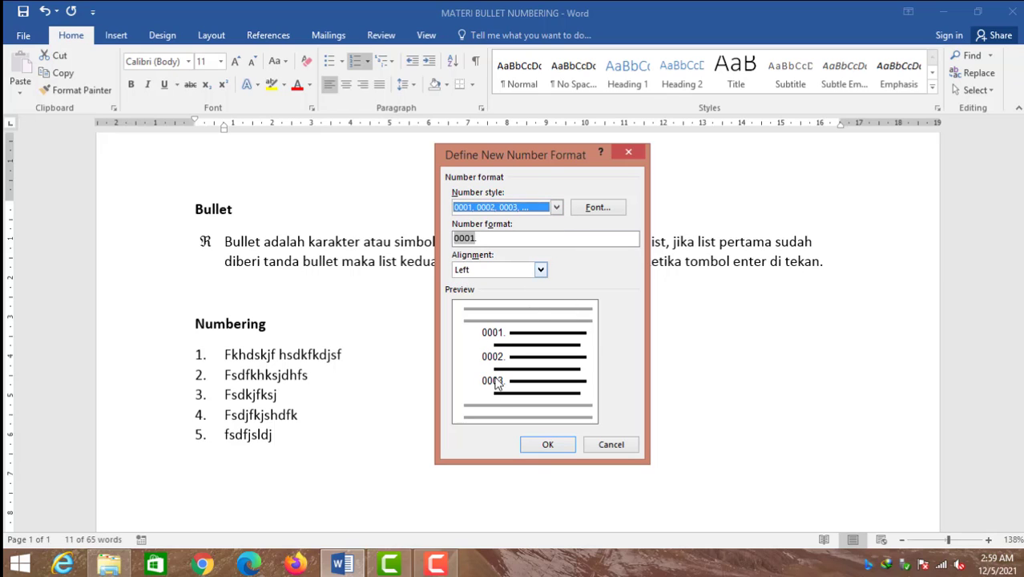
Step: Try the Centered, Right and Left number alignments in the new number format, and discard the format without applying it
left_click(541, 271)
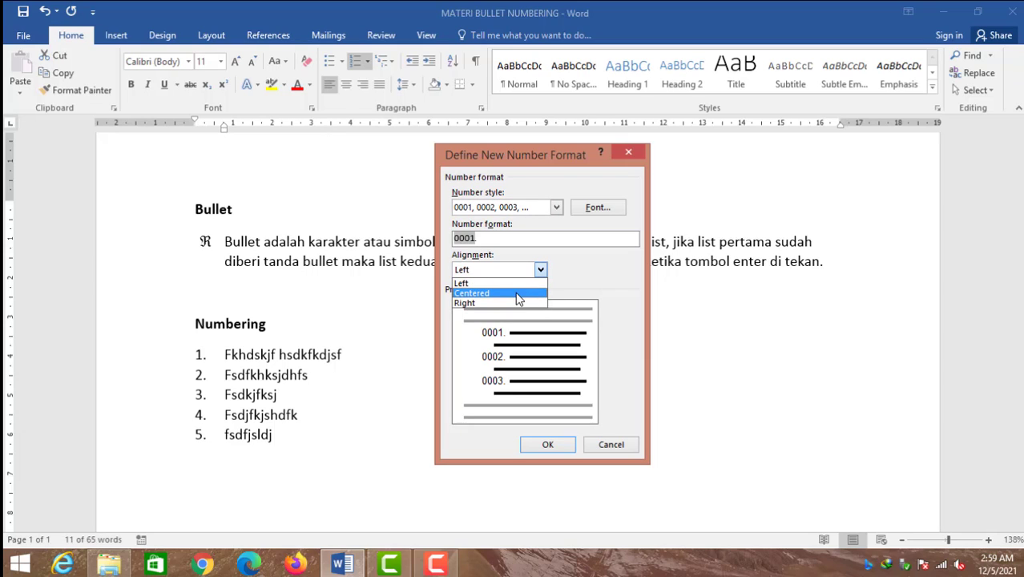
left_click(527, 292)
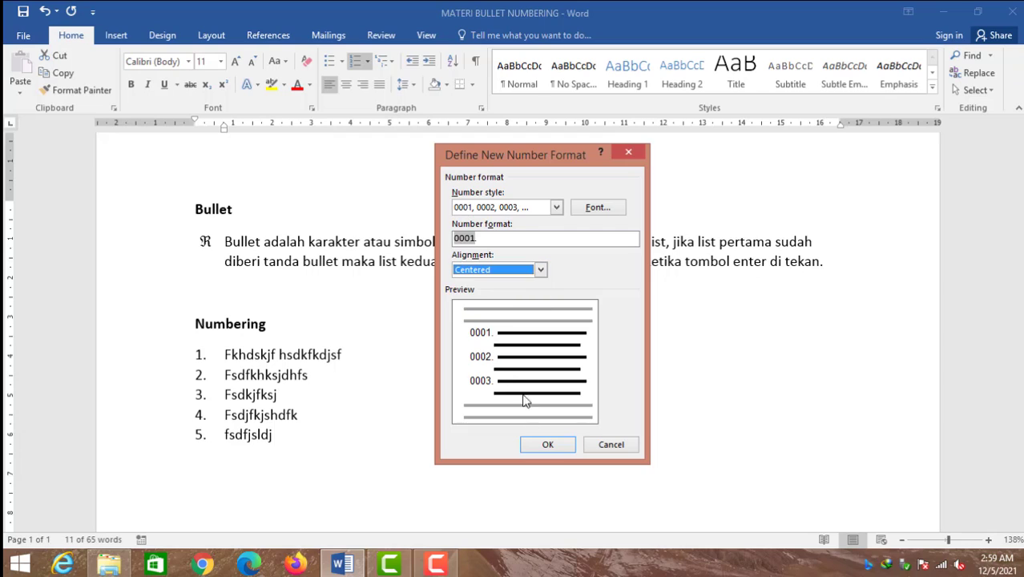
left_click(541, 270)
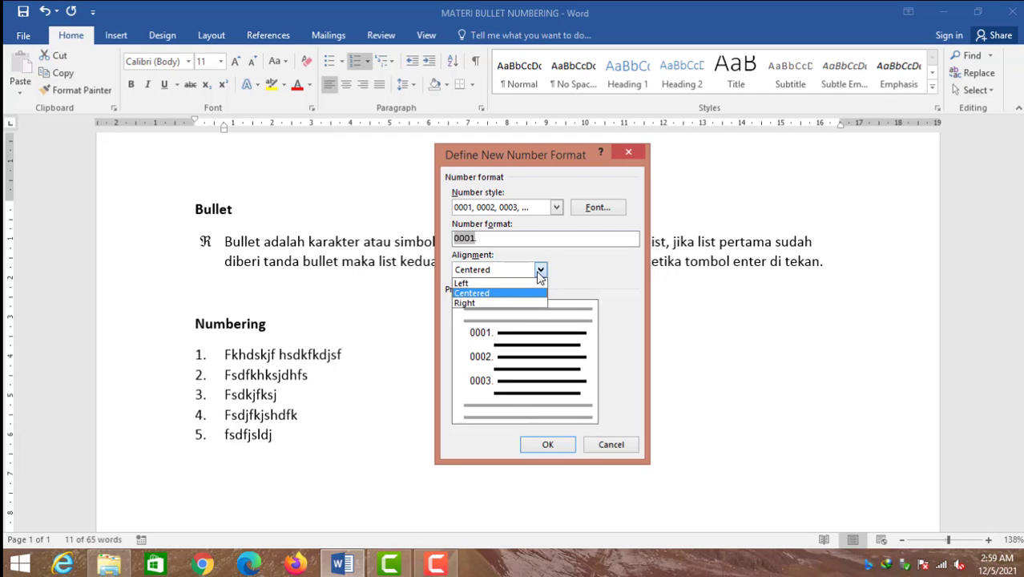
left_click(531, 305)
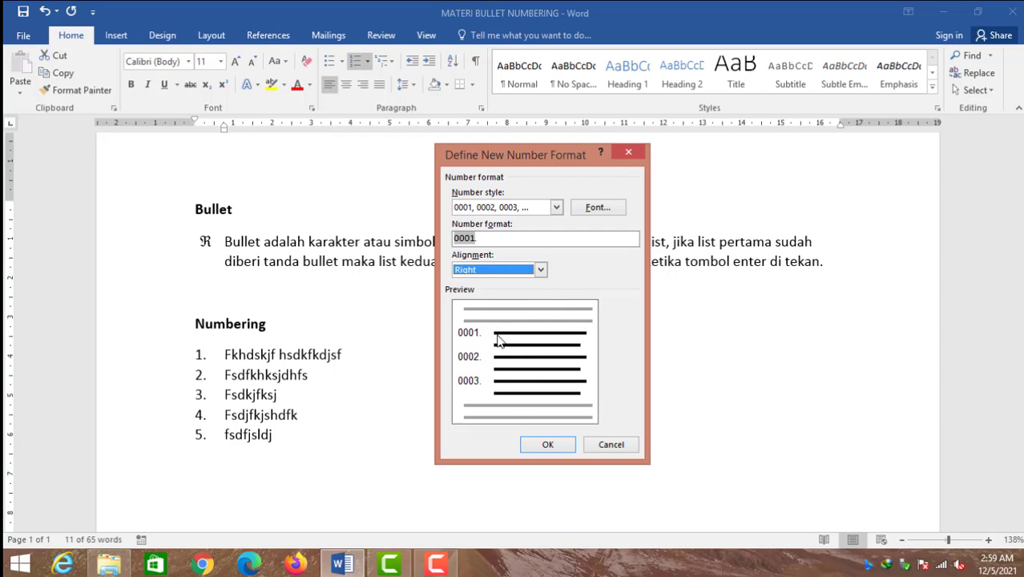
left_click(541, 270)
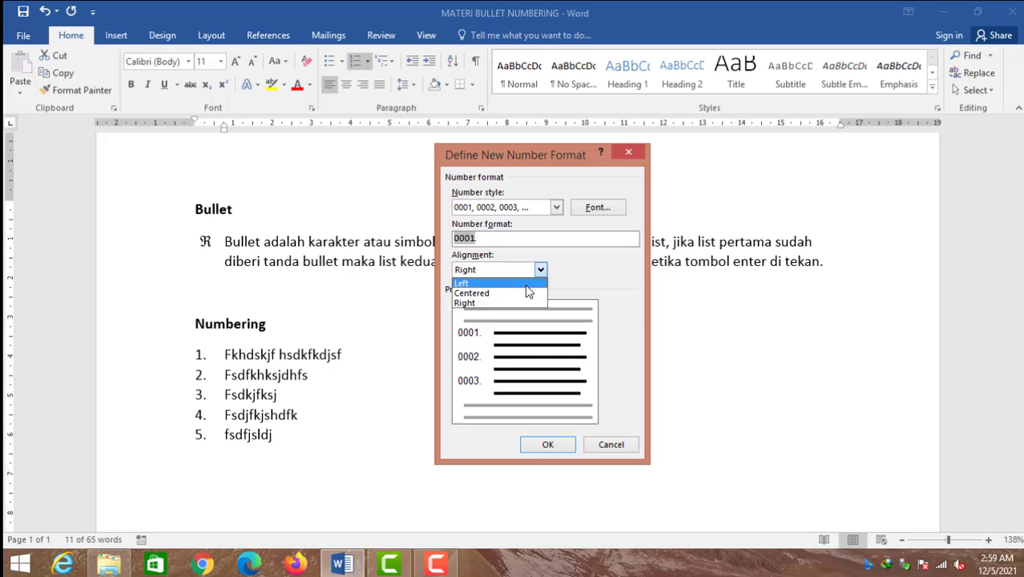
left_click(527, 284)
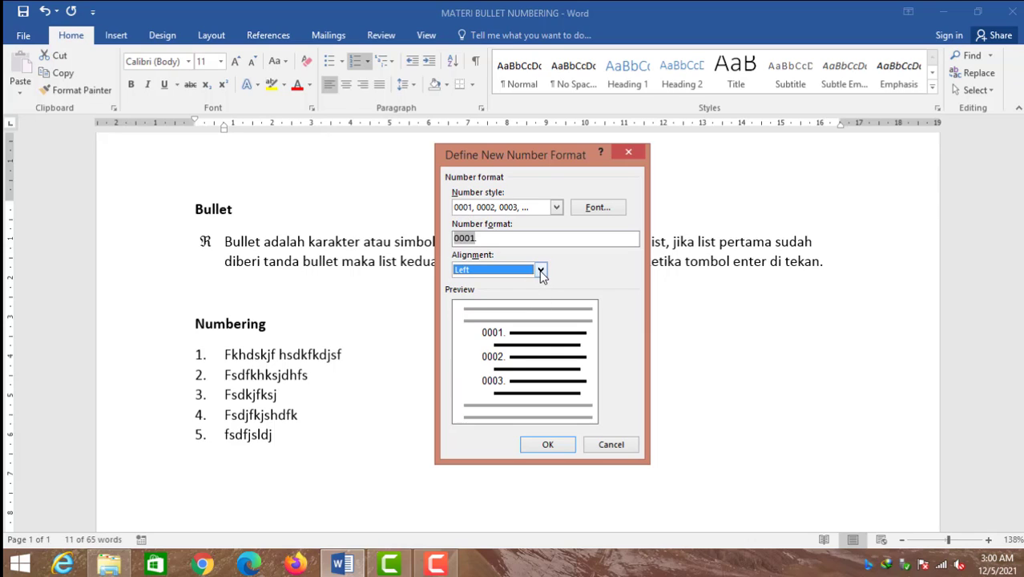
left_click(541, 270)
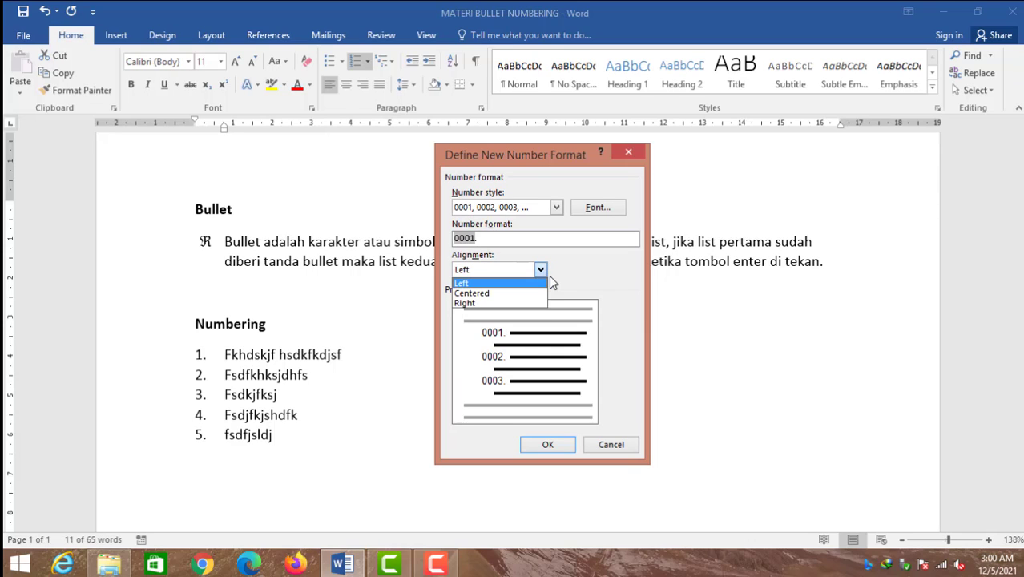
left_click(519, 304)
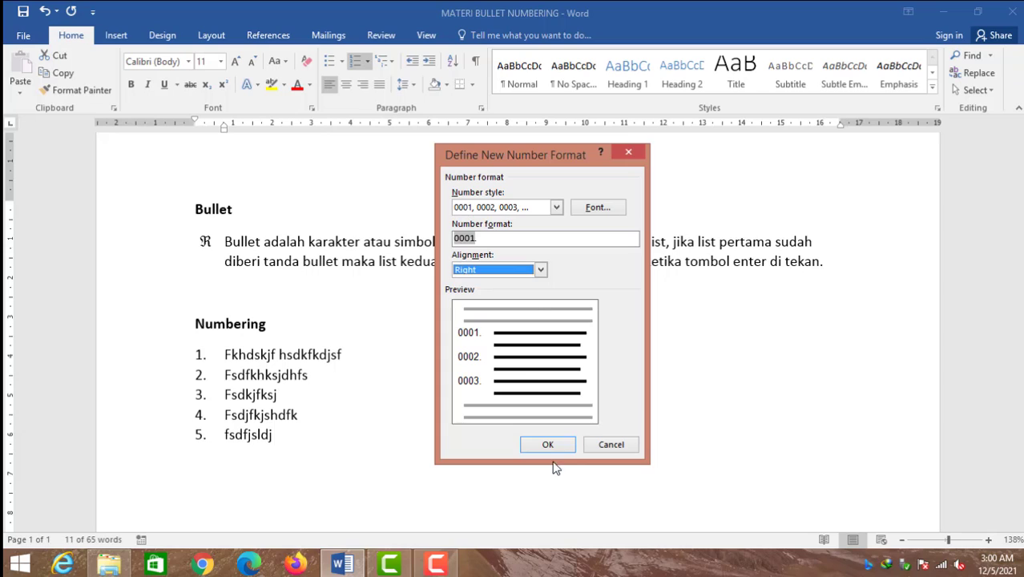
left_click(632, 152)
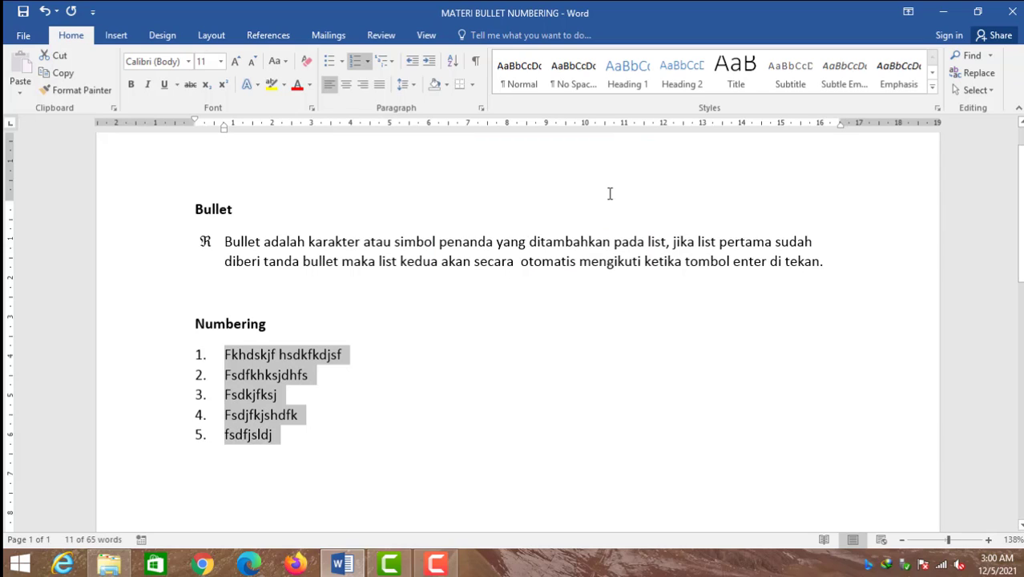
Step: Add an unnumbered paragraph under the first numbered item: "Dkjhas khdsfh dkjs hfkjsdh fkjshd fkhsdkjfh kjsdlhfkjdfsgdfskjhaks fhkjsdhf ksdjfhdkjshf kdjshf ksdjhfskd fhksdjhf ksdhfj kjdslkdjfgh dfkjgh df"
left_click(344, 356)
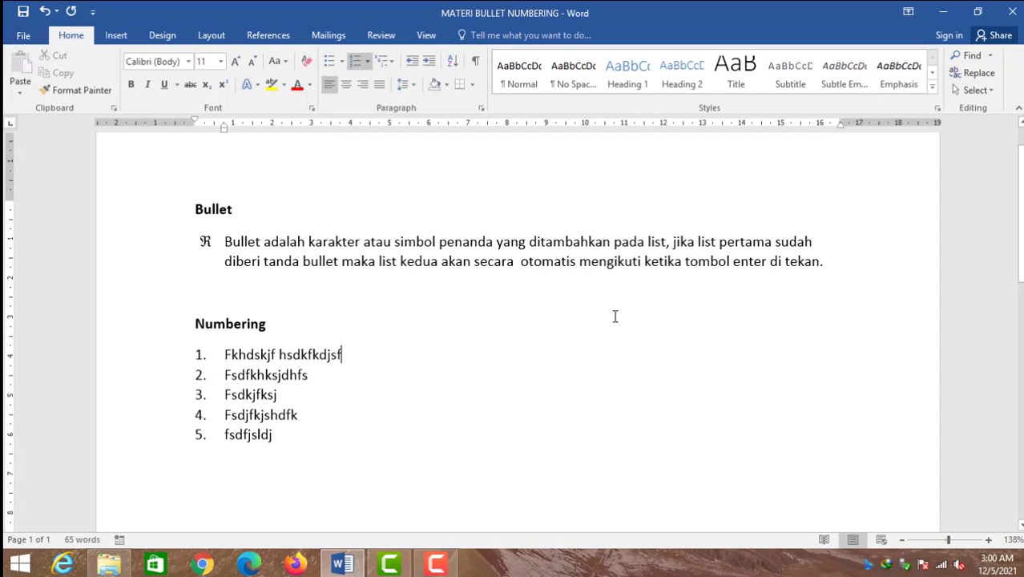
key("Return")
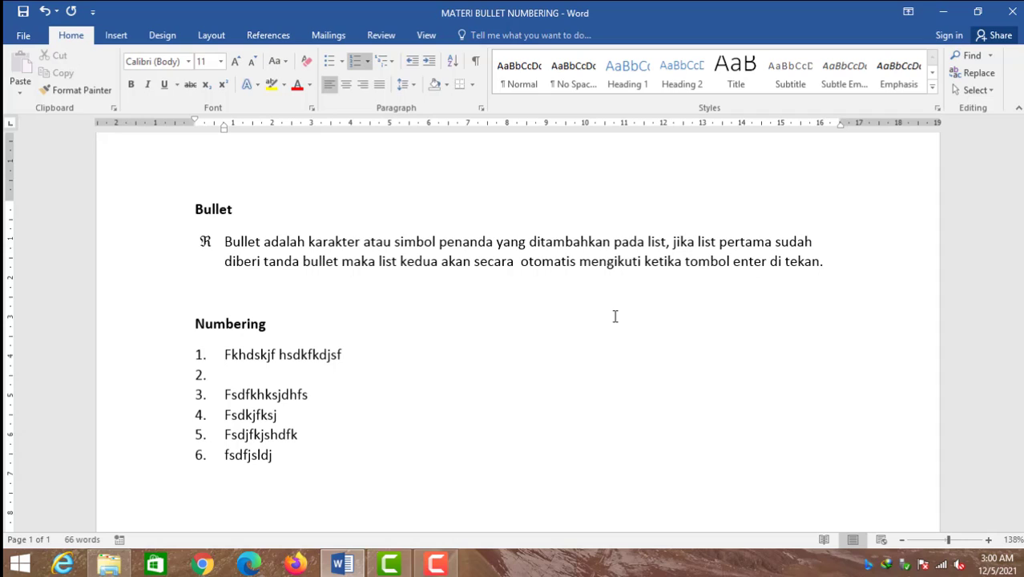
key("BackSpace")
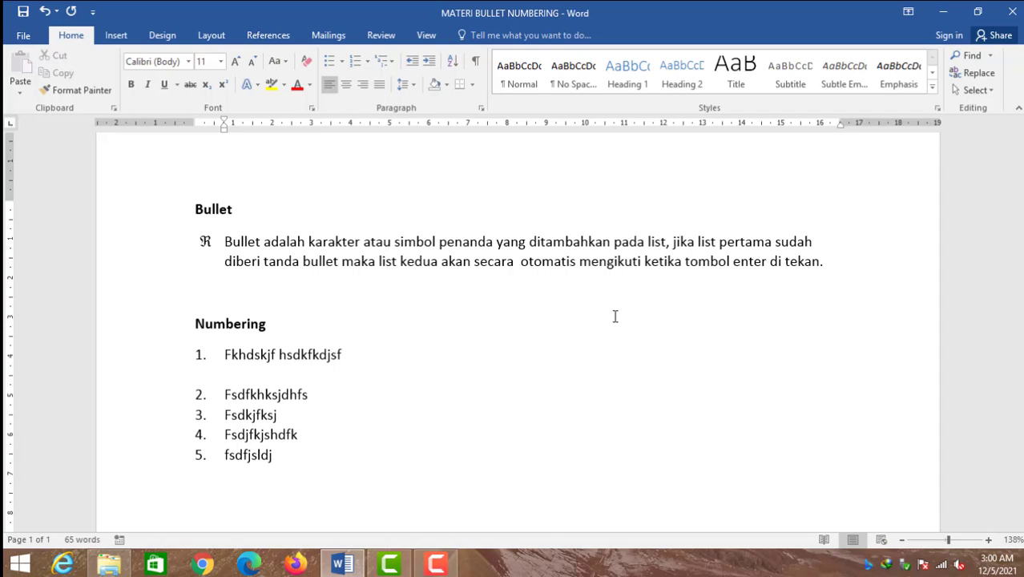
type("Dkjhas khdsfh dkjs hfkjsdh fkjshd fkhsdkjfh kj")
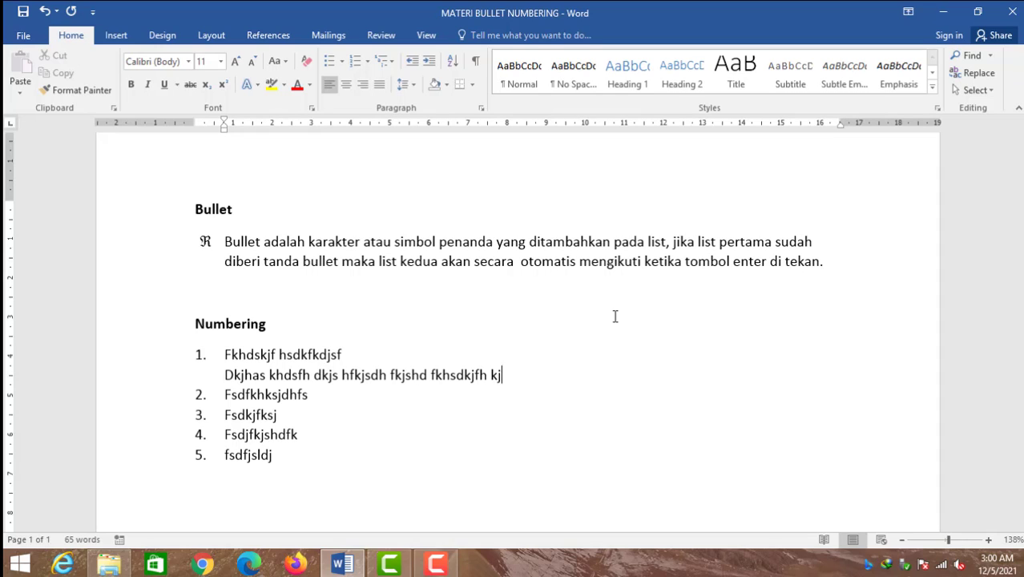
type("sdlhfkjdfsgdfskjhaks fhkjsdhf ksdjfh")
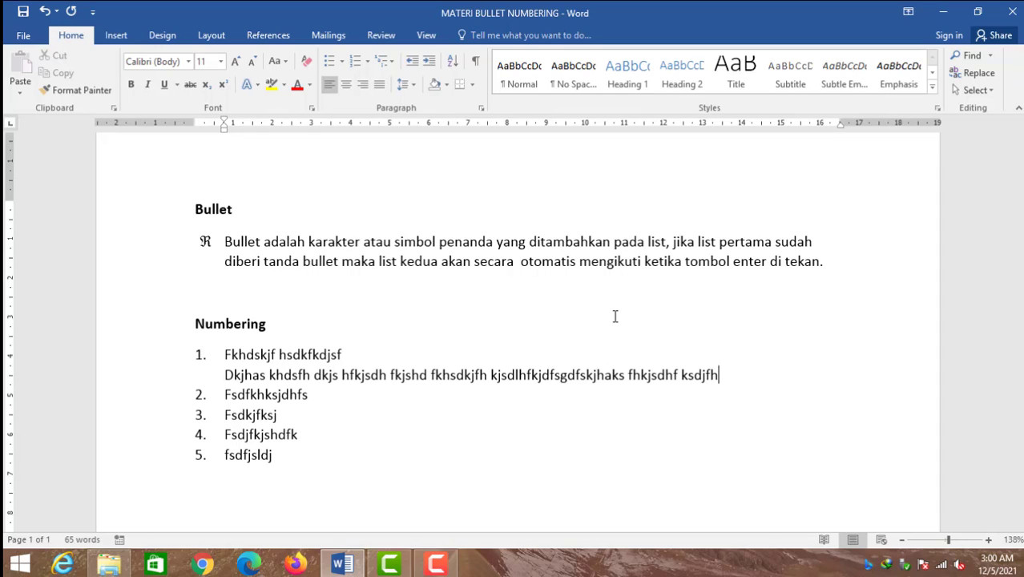
type("dkjshf kdjshf ksdjhfskd fhksdjhf ksdhfj kjdslkdjfgh dfkjgh df")
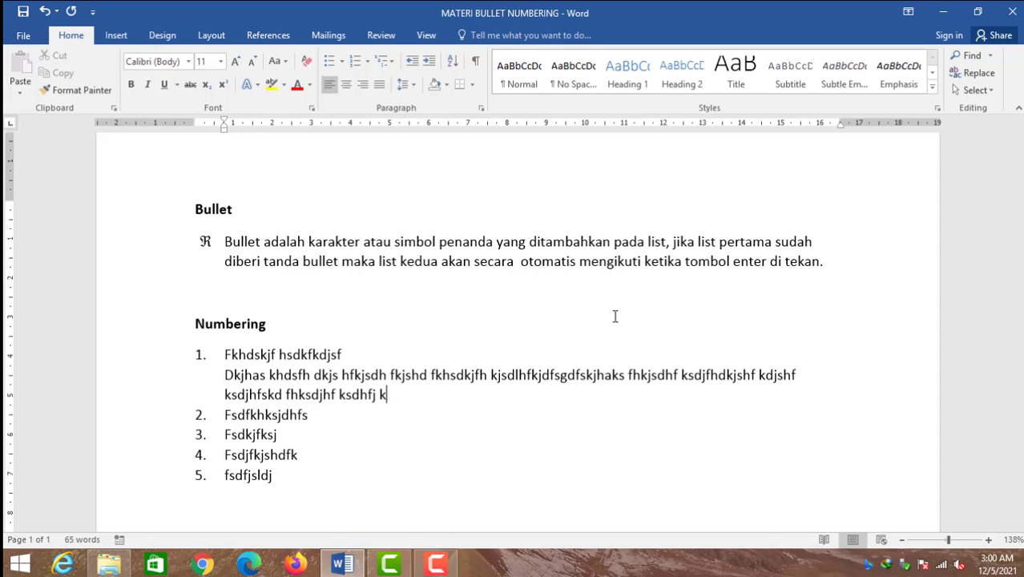
Step: Add a separate line "Gdfkjghksdjhfg" below that unnumbered paragraph, followed by an empty line
key("shift+Return")
key("shift+Return")
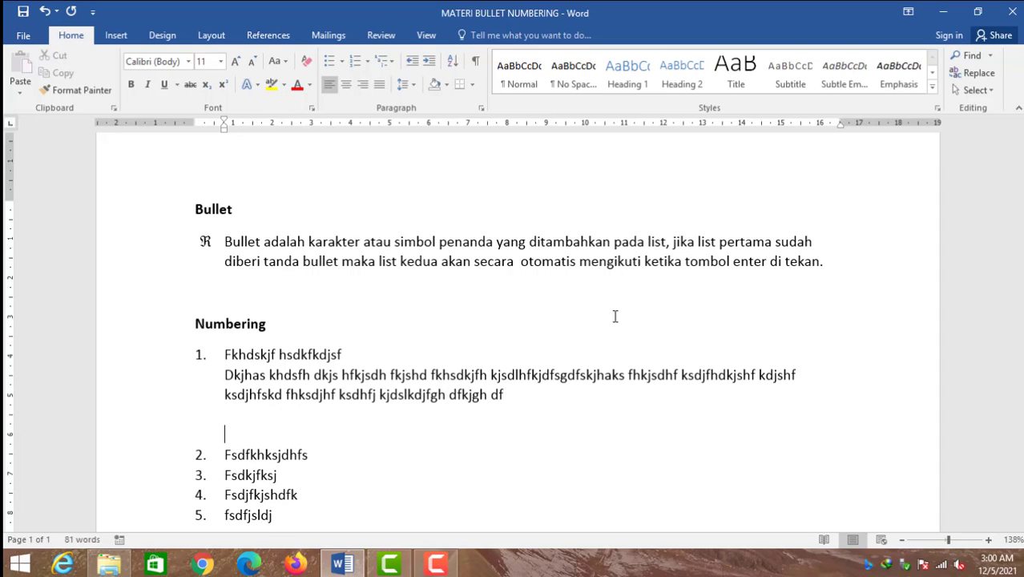
type("gdfkjghksdjhfg")
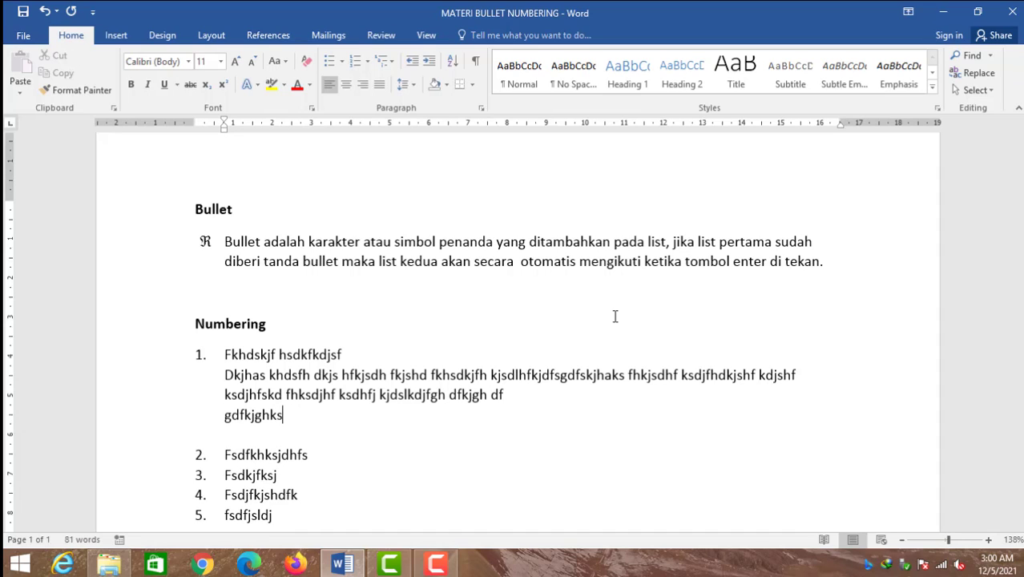
key("shift+Return")
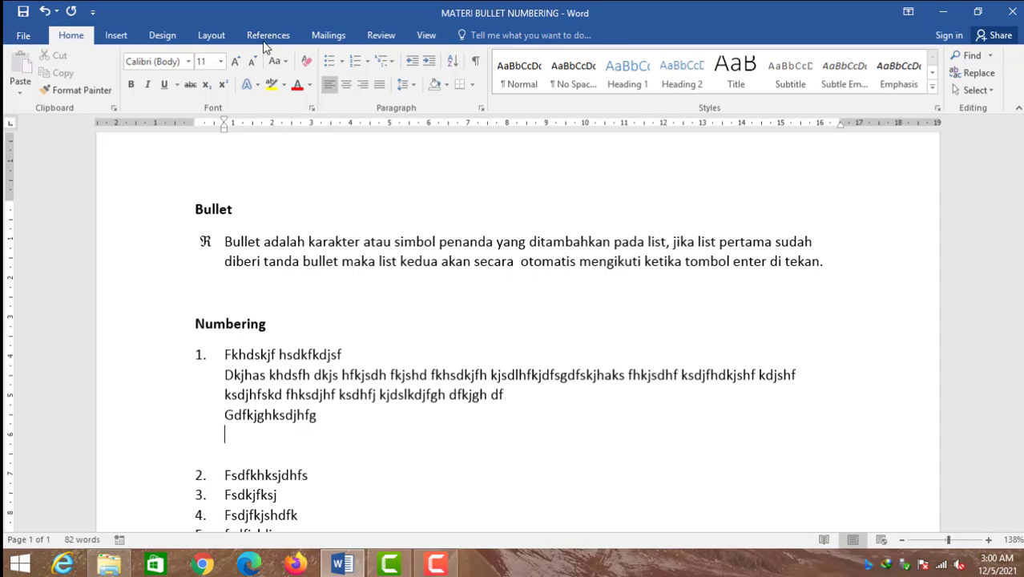
Step: Add a bulleted sublist aligned with the first item's text, containing Sdflfjlsdjf, Fsdlkjflksjdl, Fksdjfjskd and Fsdkljfskj, followed by an unbulleted empty line
left_click(332, 64)
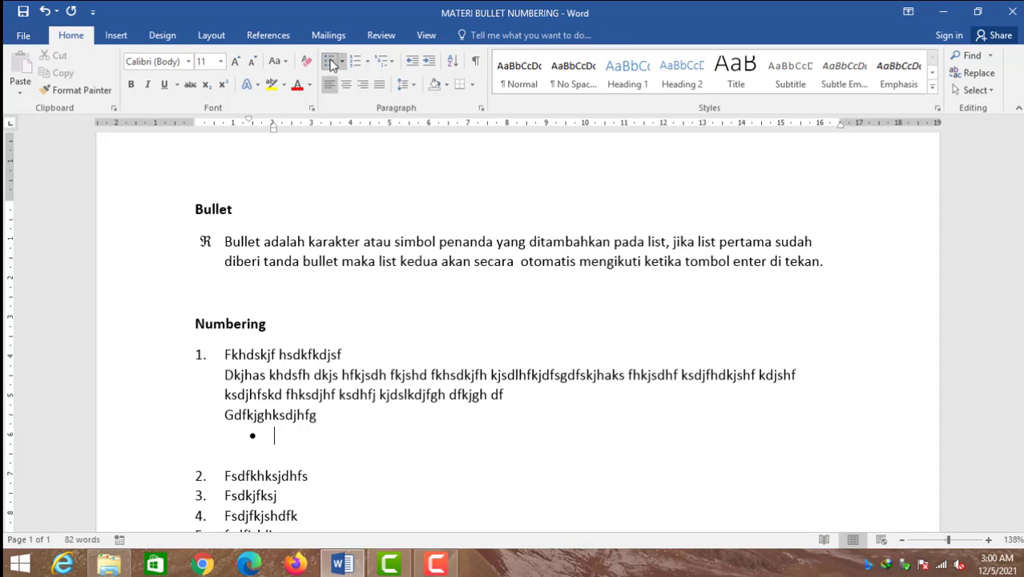
mouse_move(272, 128)
left_mouse_down()
mouse_move(249, 142)
mouse_move(224, 123)
left_mouse_up()
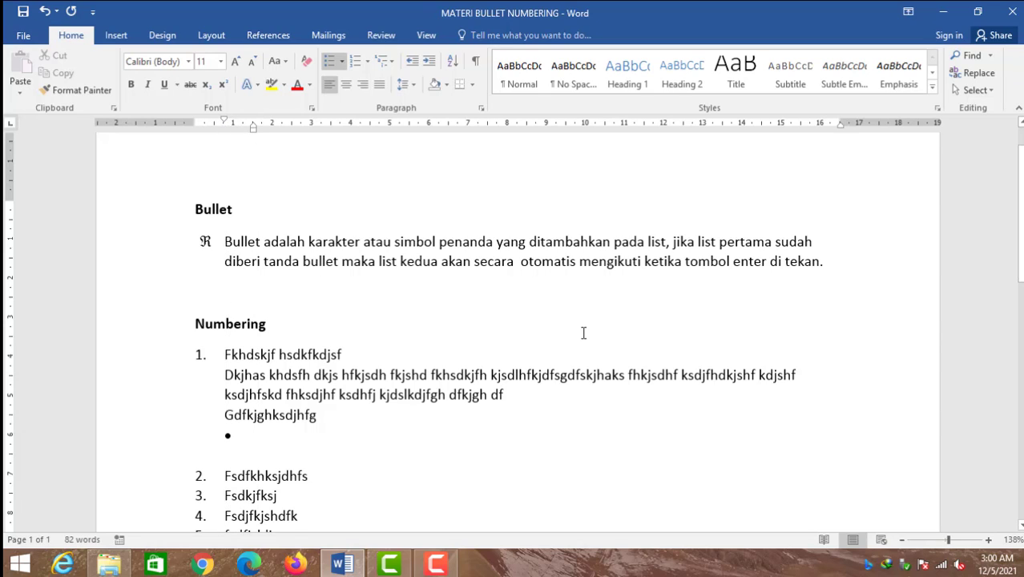
type("sdflfjlsdjf")
key("Return")
type("fsdlkjflksjdl")
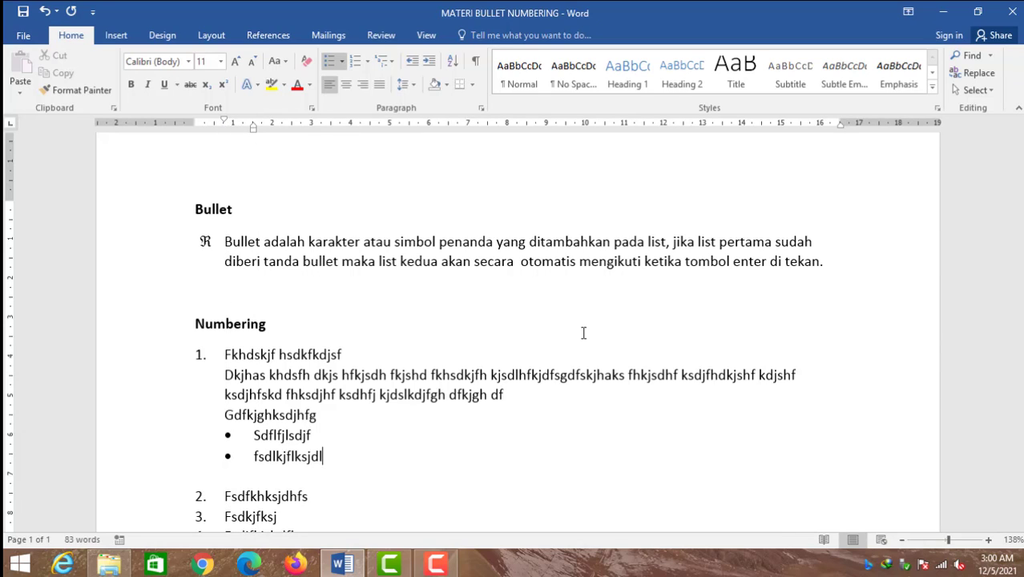
key("Return")
type("fksdjfjskd")
key("Return")
type("fsdkljfskj")
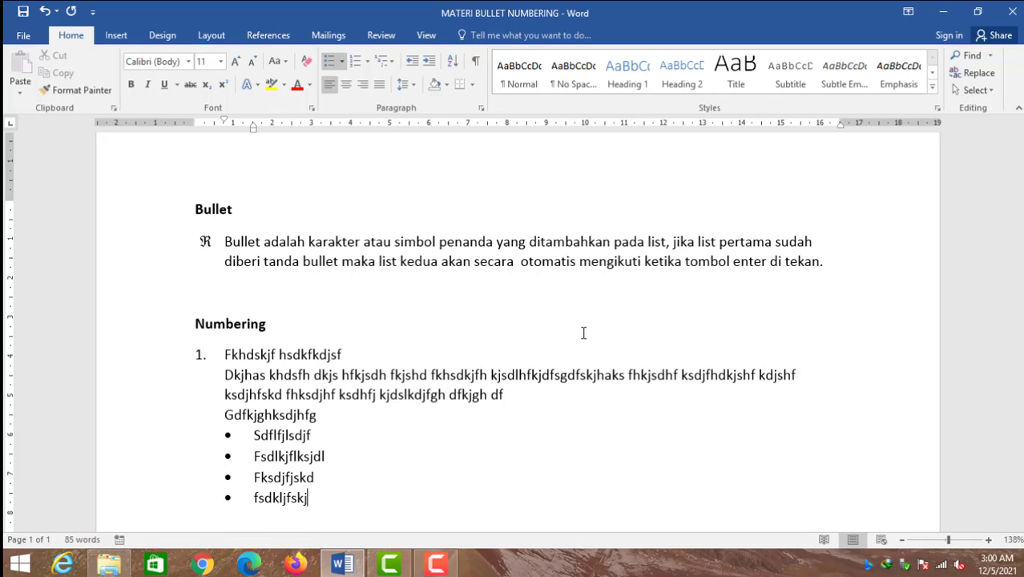
key("Return")
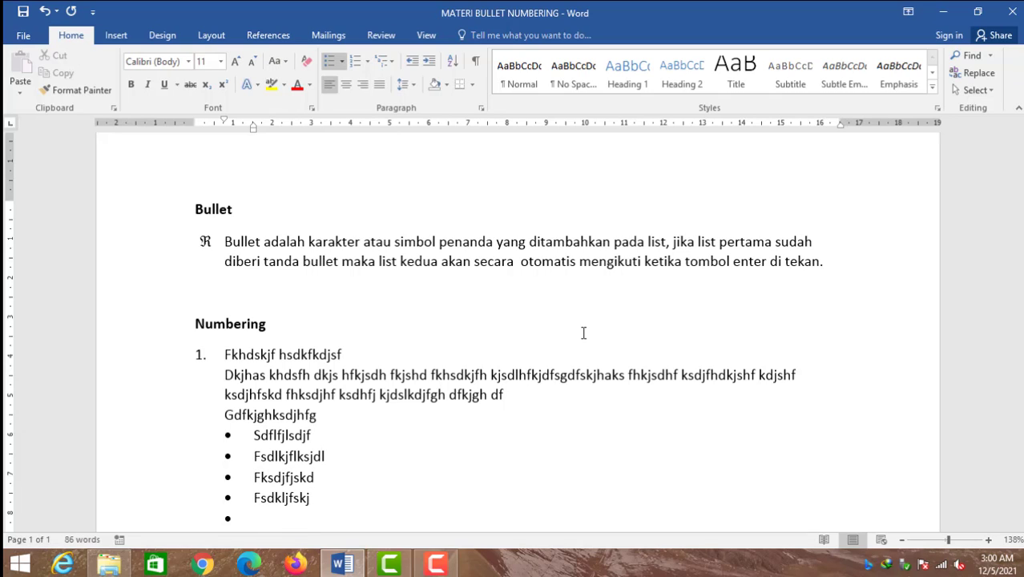
key("BackSpace")
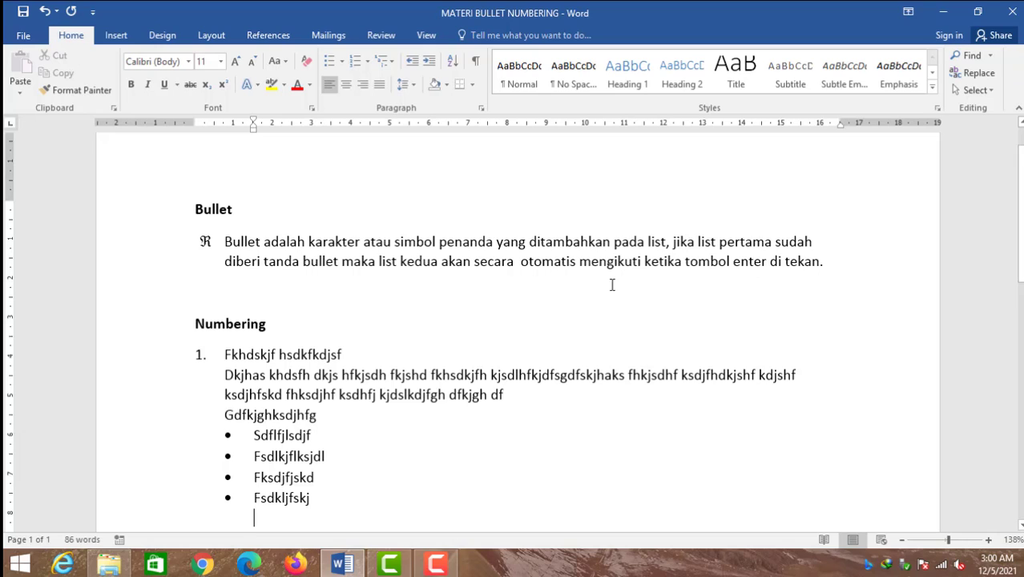
Step: Draw a rectangle, an ellipse about 1.4 by 0.71 cm and a rounded rectangle about 1.21 by 0.71 cm side by side below the last bullet
scroll(601, 257, "down", 1)
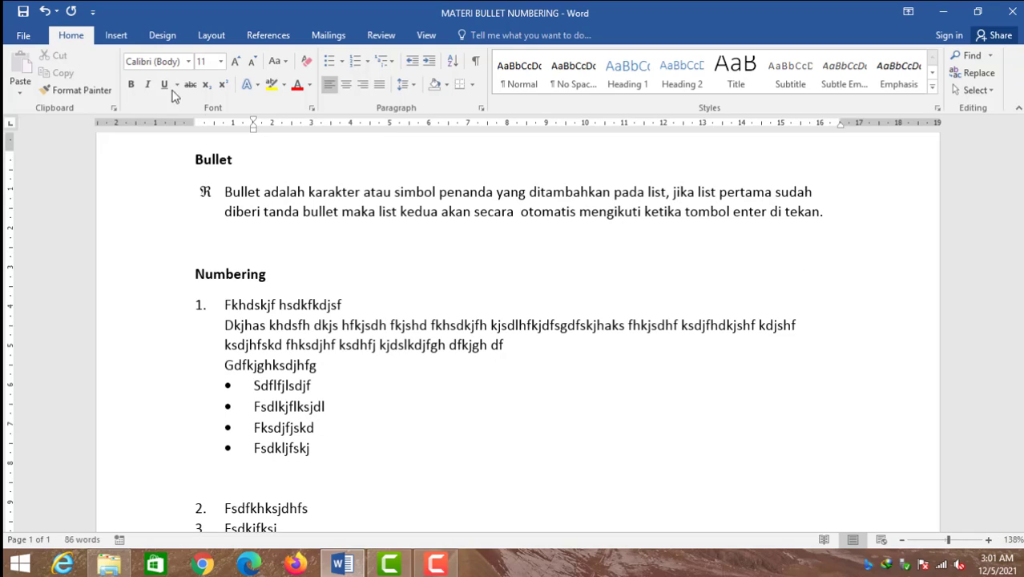
left_click(115, 38)
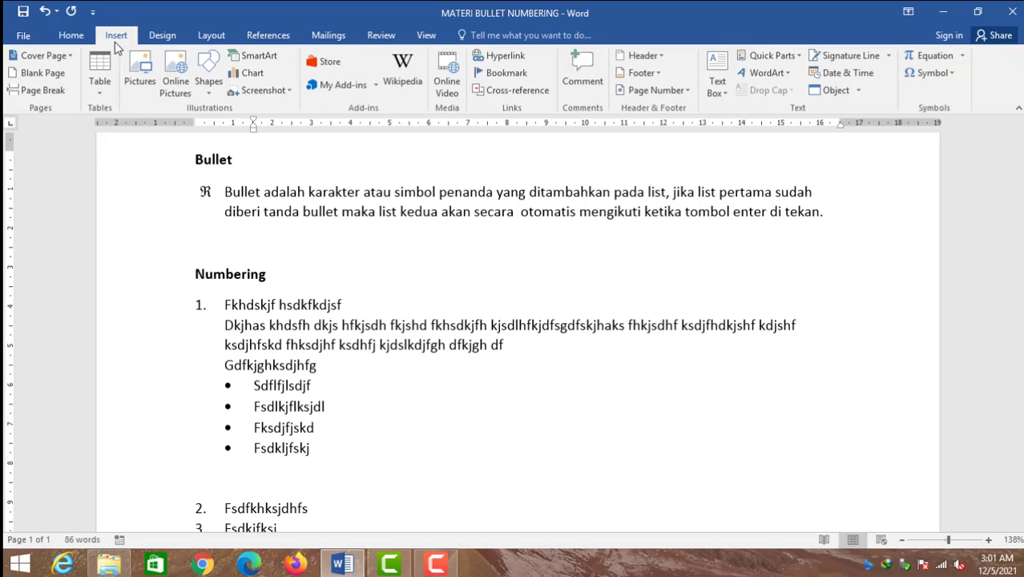
left_click(209, 85)
left_click(250, 130)
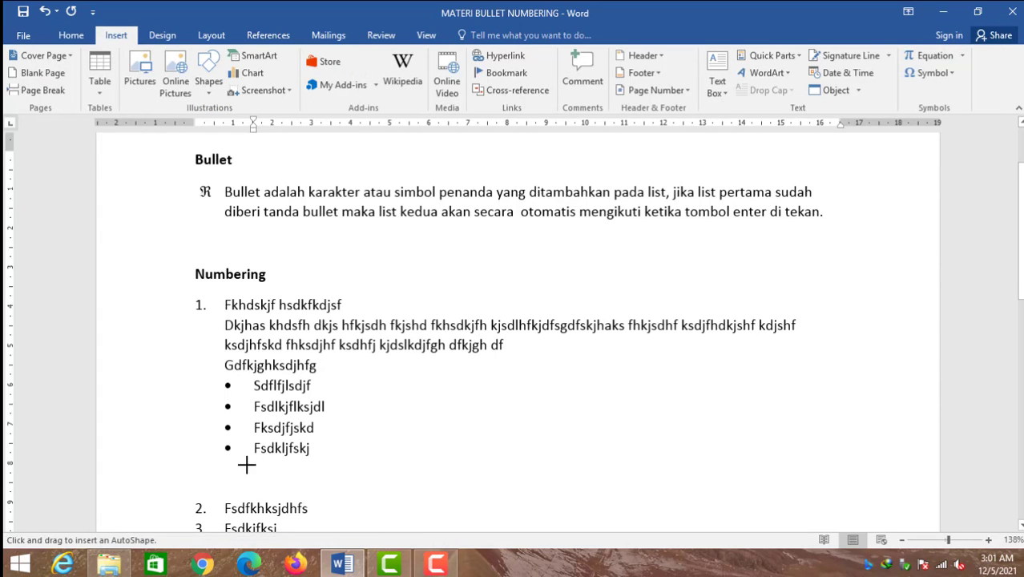
mouse_move(247, 464)
left_mouse_down()
mouse_move(326, 489)
mouse_move(431, 498)
left_mouse_up()
left_click(73, 57)
left_click(89, 57)
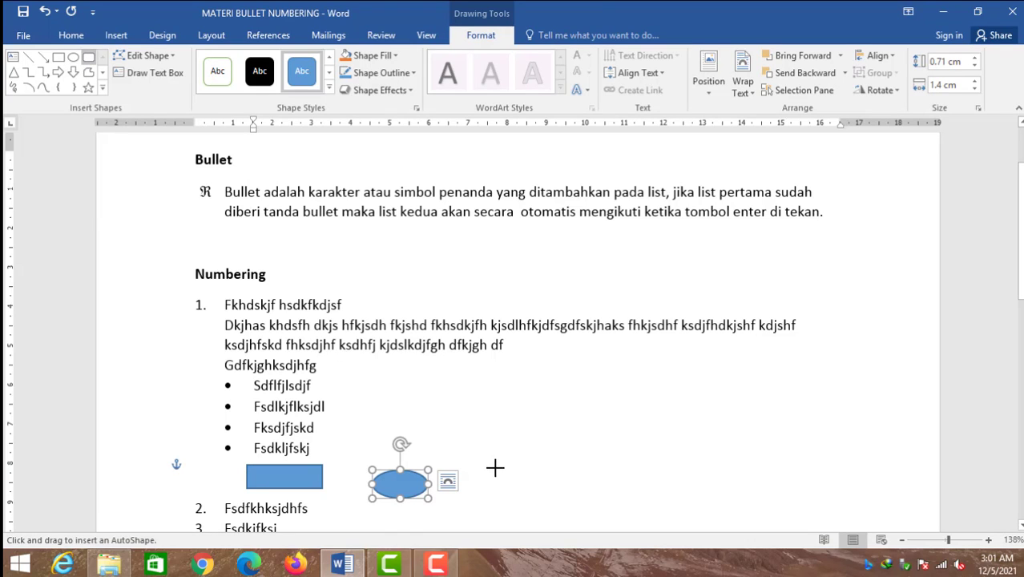
left_click_drag(494, 468, 546, 498)
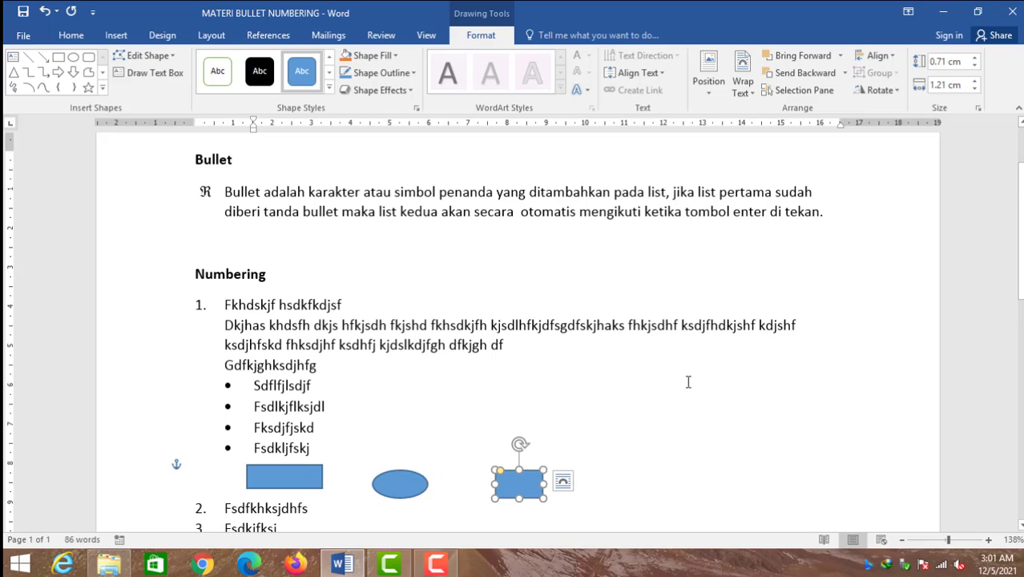
Step: Add several unnumbered empty lines under the second numbered item, Fsdfkhksjdhfs, aligned with its text
scroll(687, 382, "down", 2)
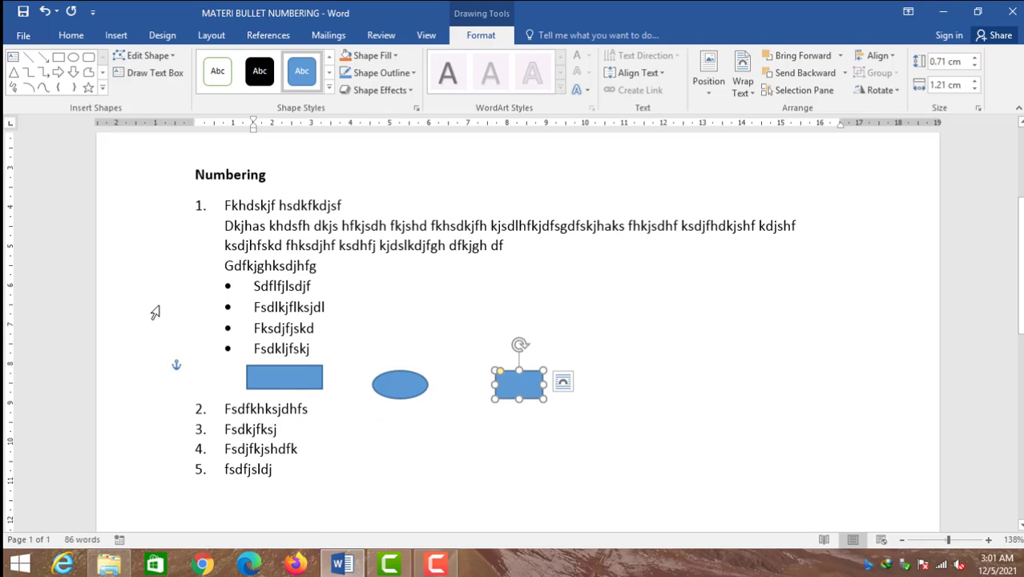
left_click(313, 408)
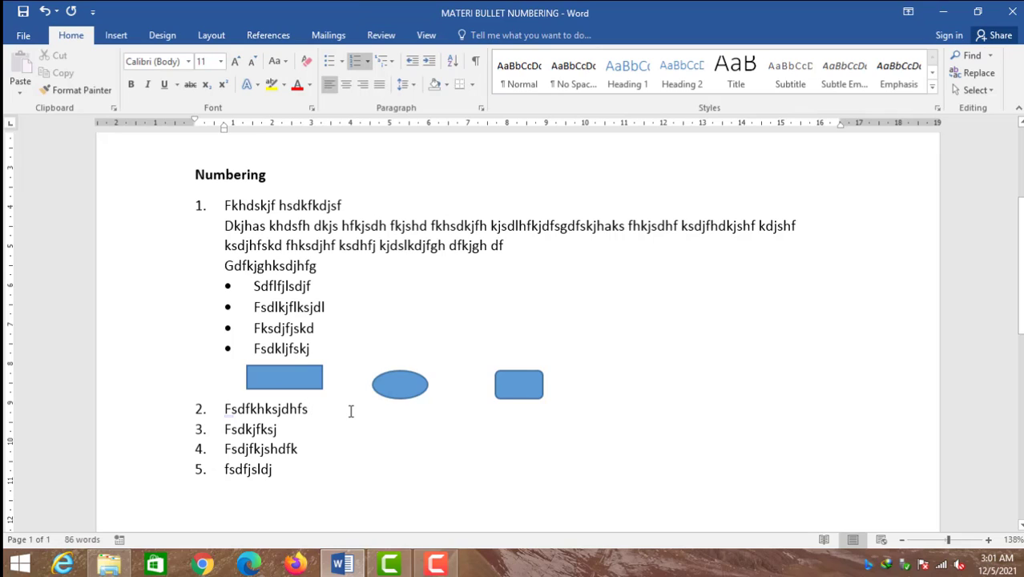
key("Return")
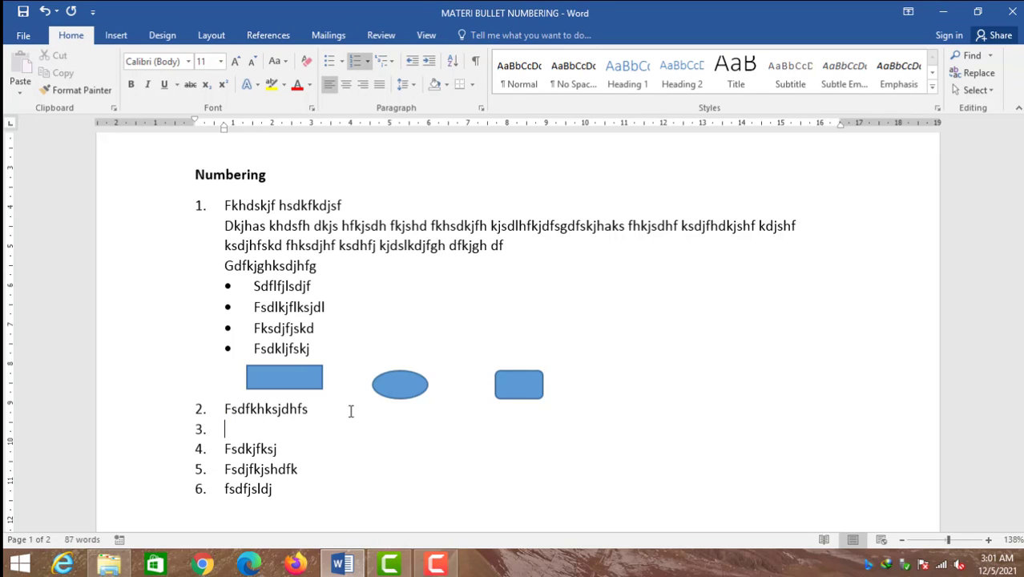
key("BackSpace")
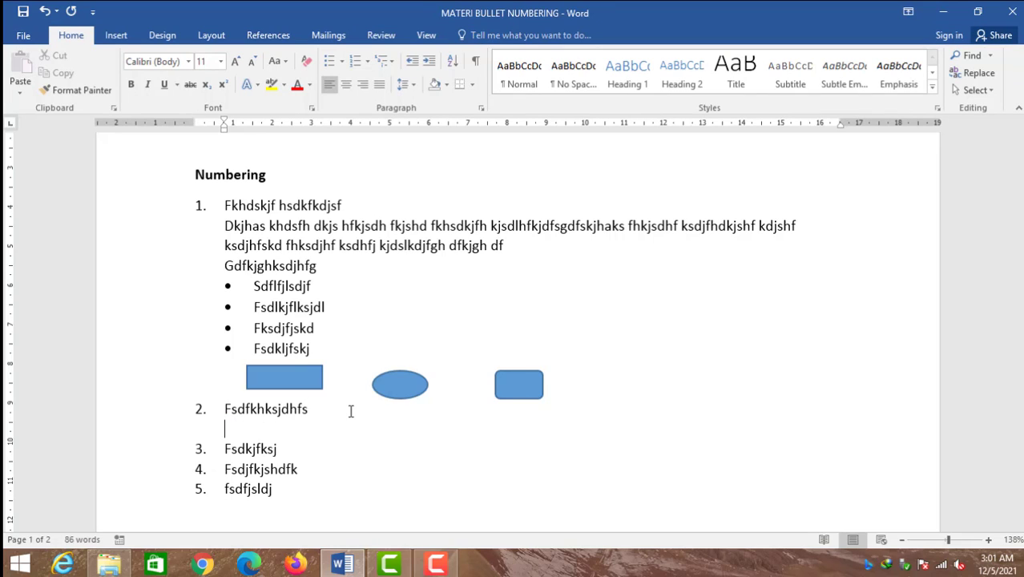
key("Return")
key("Return")
key("Return")
key("Return")
key("Return")
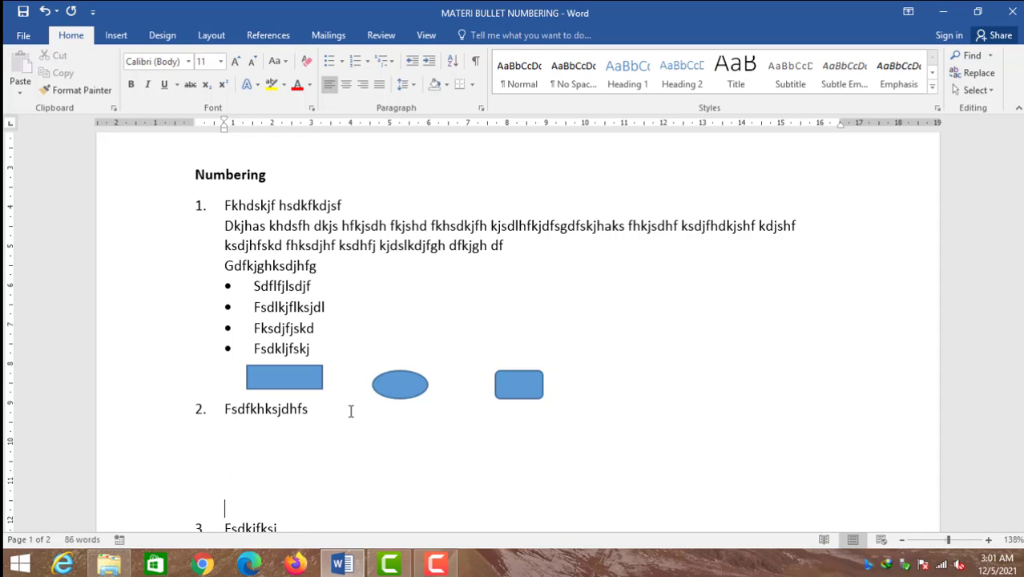
key("Return")
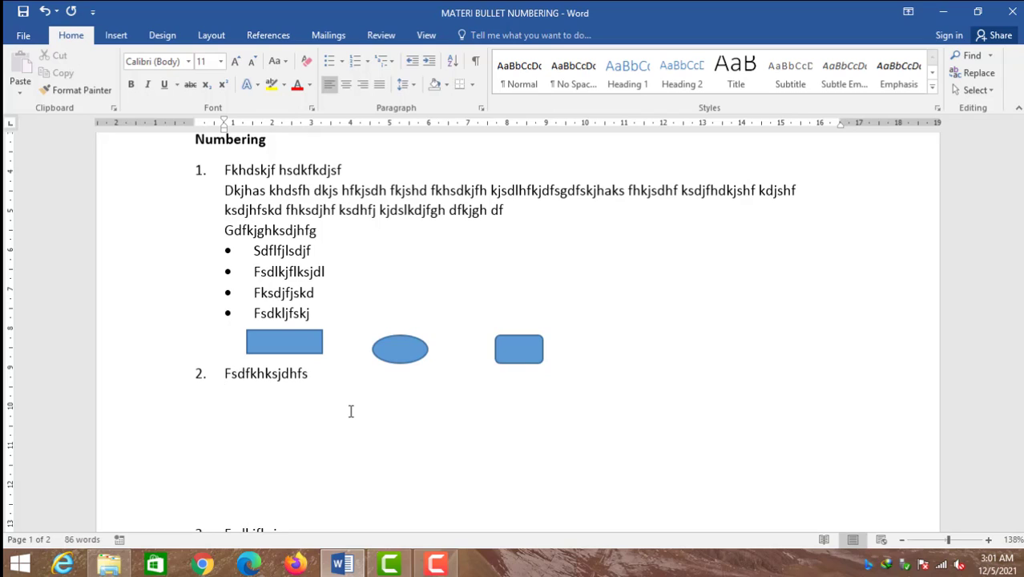
Step: Enter "Sadyausgdyuasduatsduyat syusfusdytfusy" on the first unnumbered line below Fsdfkhksjdhfs
type("sadyausgd")
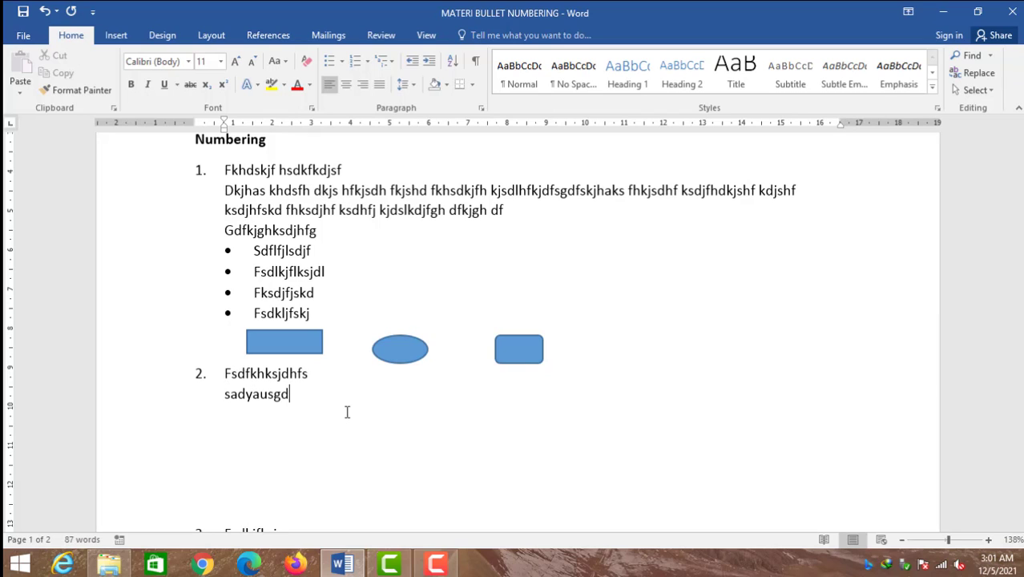
type("yuasduatsduyat syusfusdytfusy")
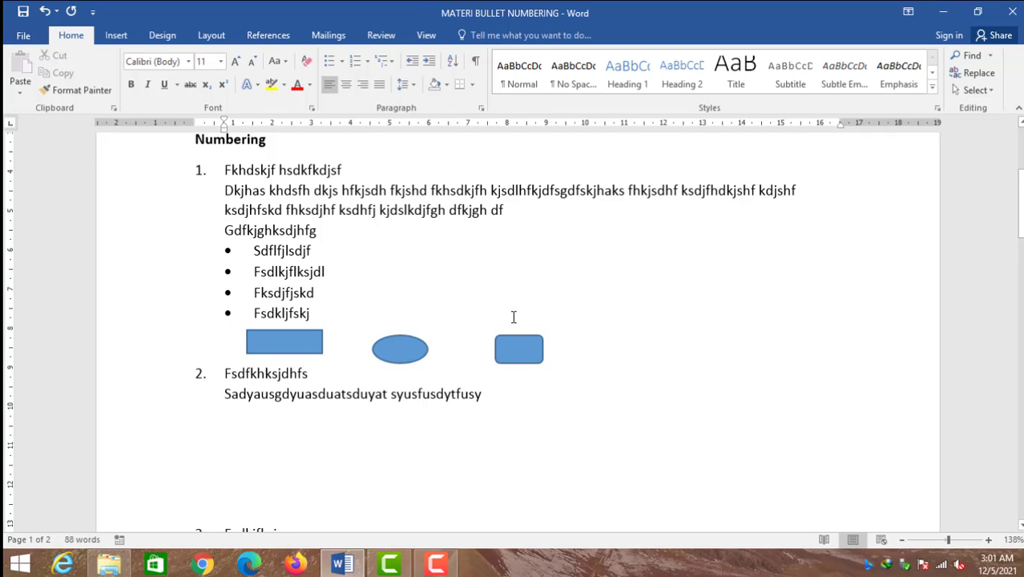
scroll(513, 318, "down", 3)
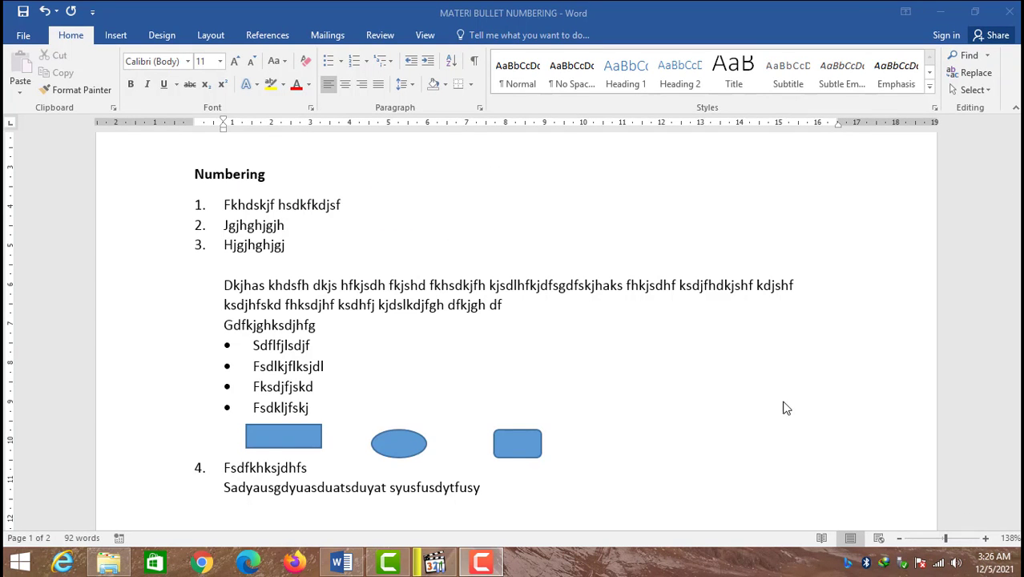
Step: Shift the left indent of the unnumbered "Dkjhas" paragraph to about 1 cm on the ruler and return it to 0.75 cm
left_click(340, 281)
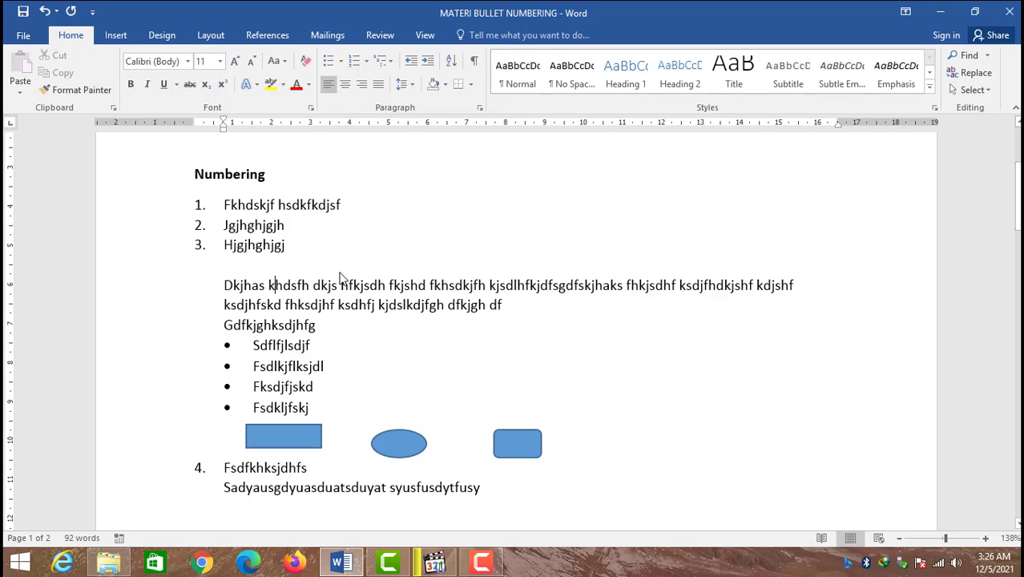
left_click(292, 287)
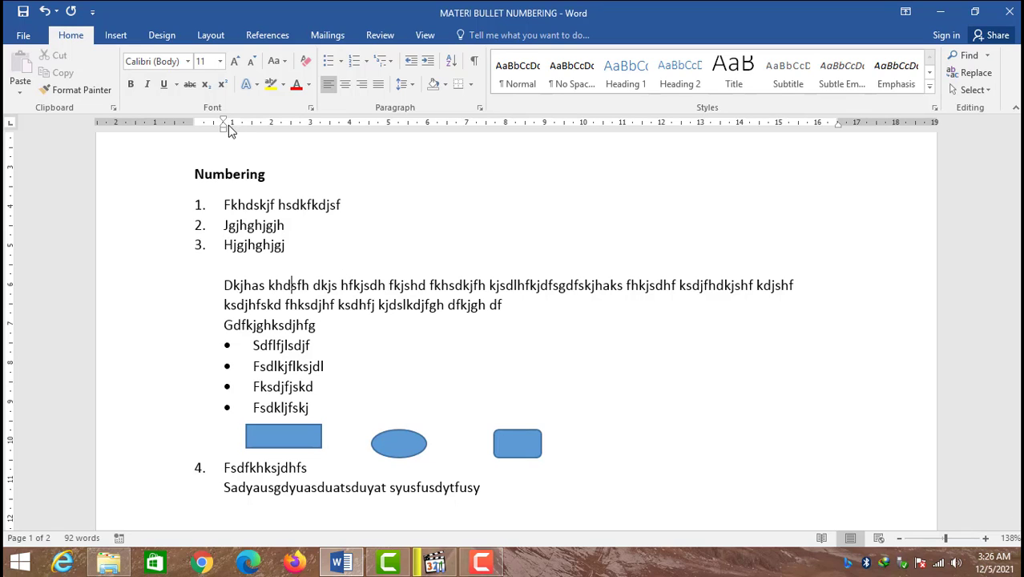
mouse_move(225, 131)
left_mouse_down()
mouse_move(217, 135)
mouse_move(232, 134)
left_mouse_up()
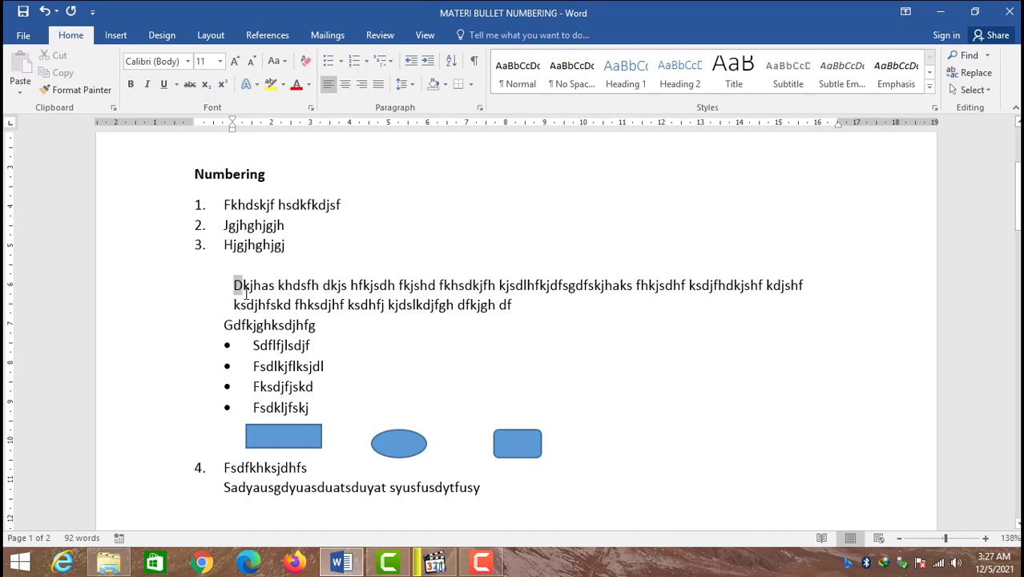
left_click_drag(234, 285, 257, 305)
left_click_drag(232, 130, 225, 131)
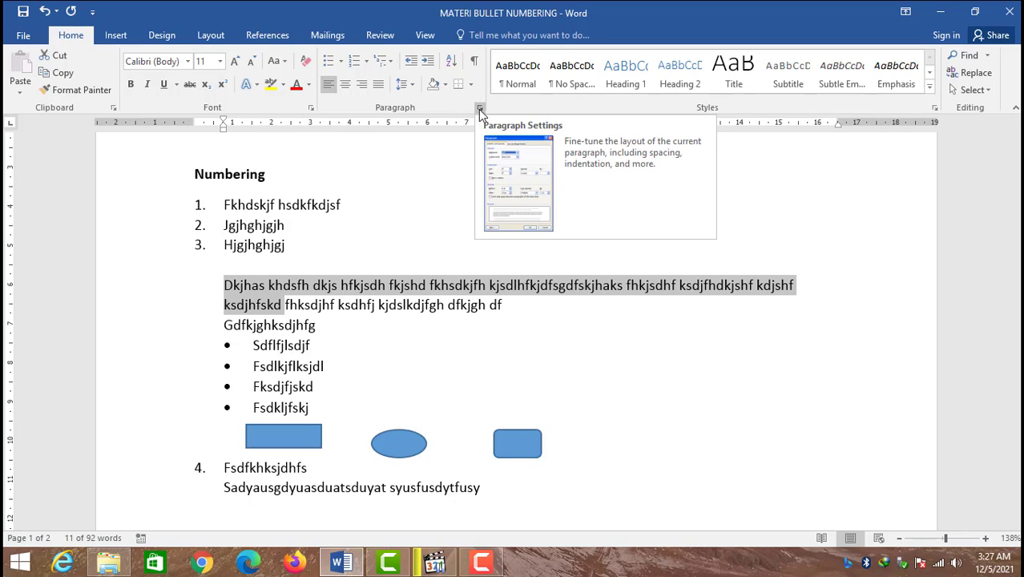
Step: Open the paragraph settings for the selected "Dkjhas" text and examine its left indentation alongside the ruler
left_click(480, 112)
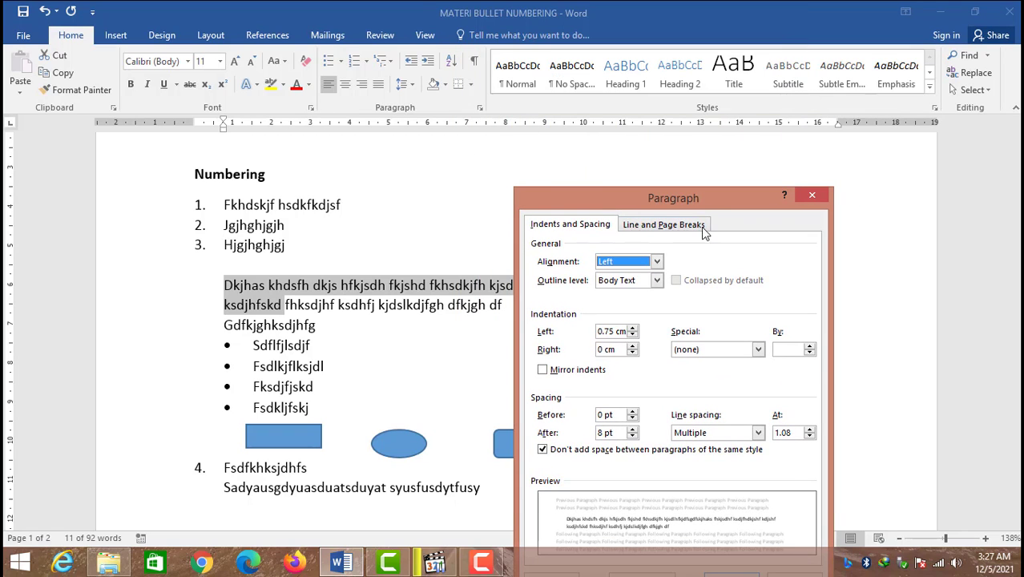
left_click_drag(609, 175, 555, 76)
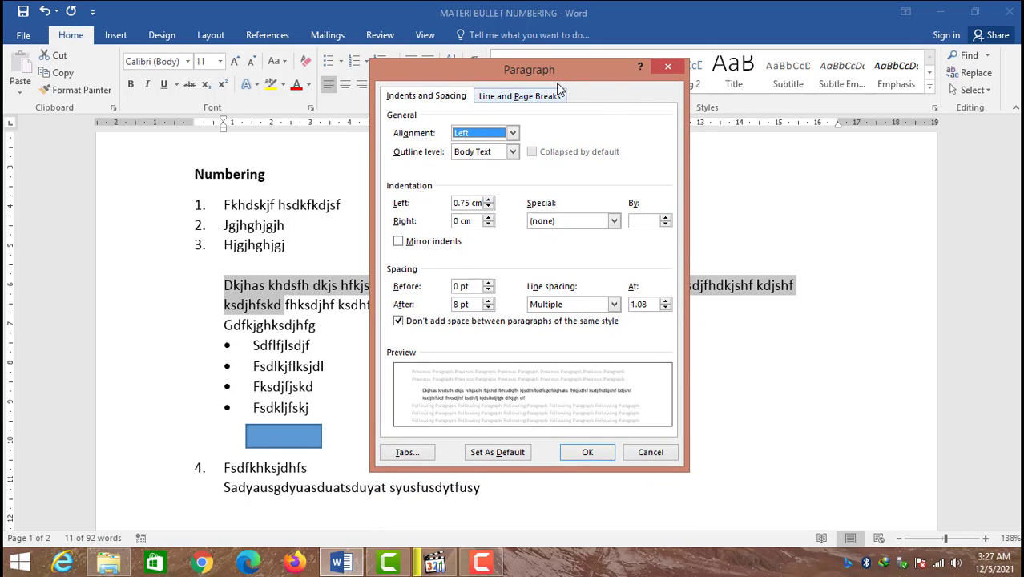
left_click_drag(561, 72, 575, 51)
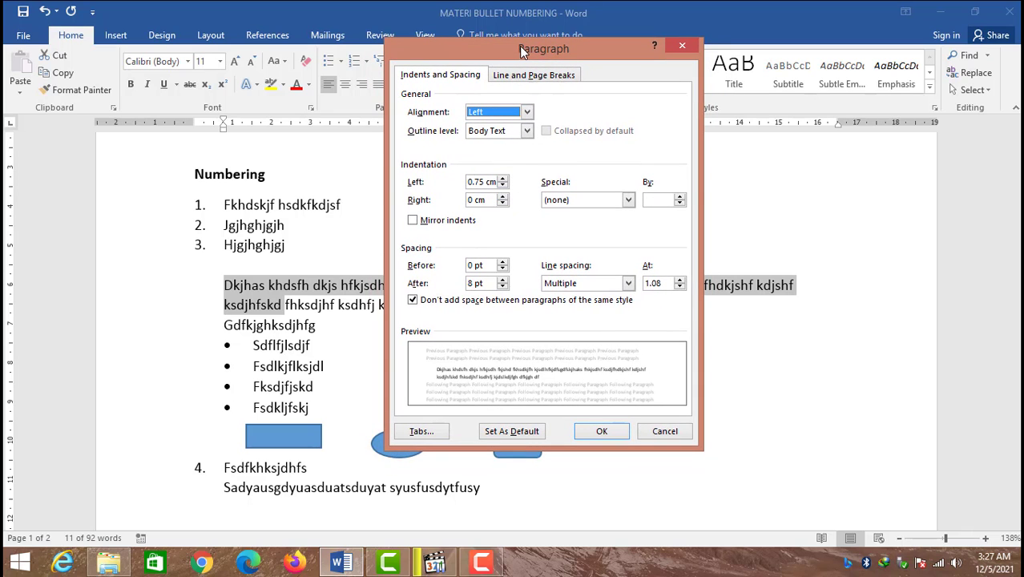
mouse_move(519, 46)
left_mouse_down()
mouse_move(550, 77)
mouse_move(525, 43)
left_mouse_up()
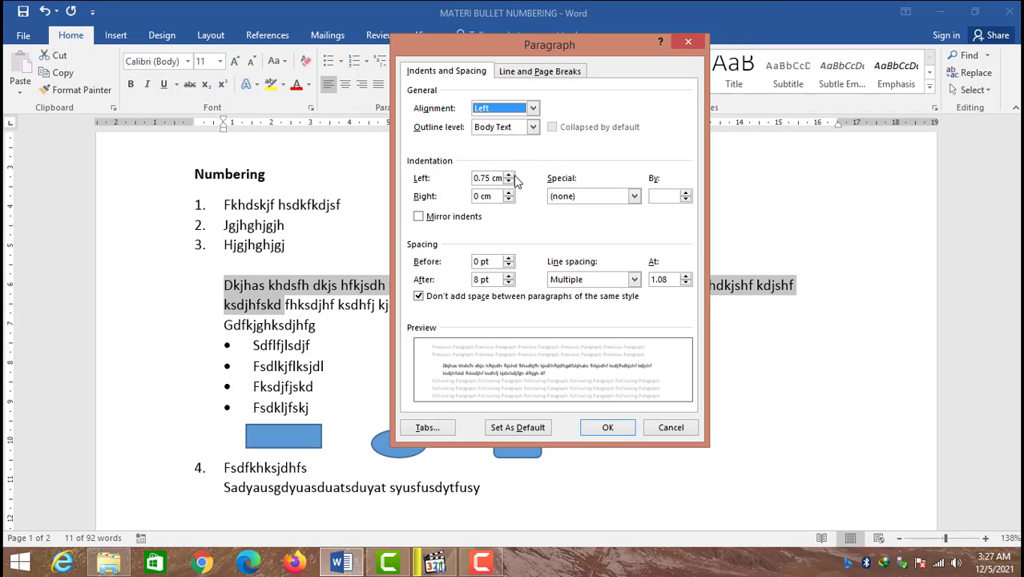
left_click_drag(489, 179, 474, 179)
left_click(486, 180)
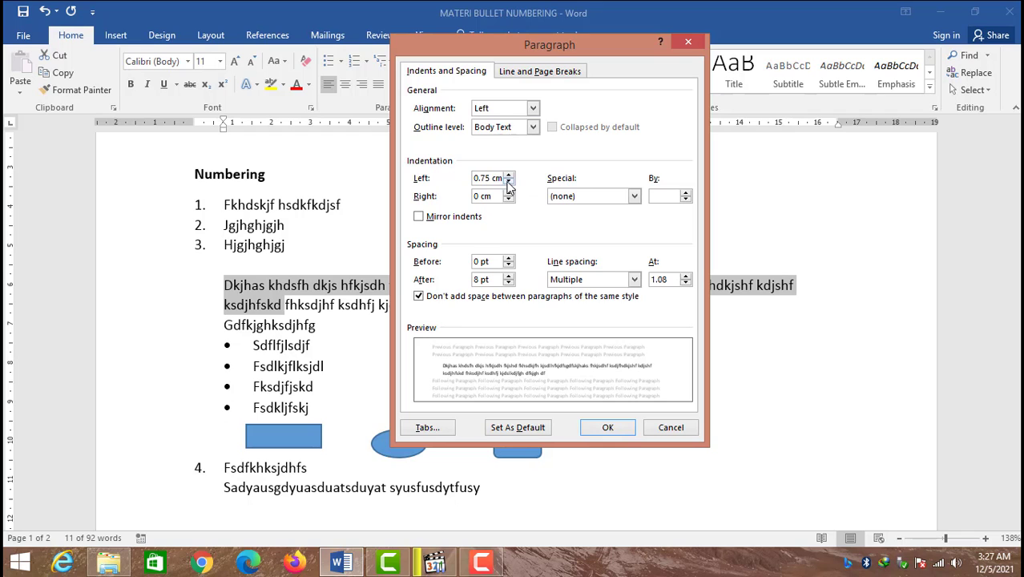
left_click_drag(545, 44, 465, 37)
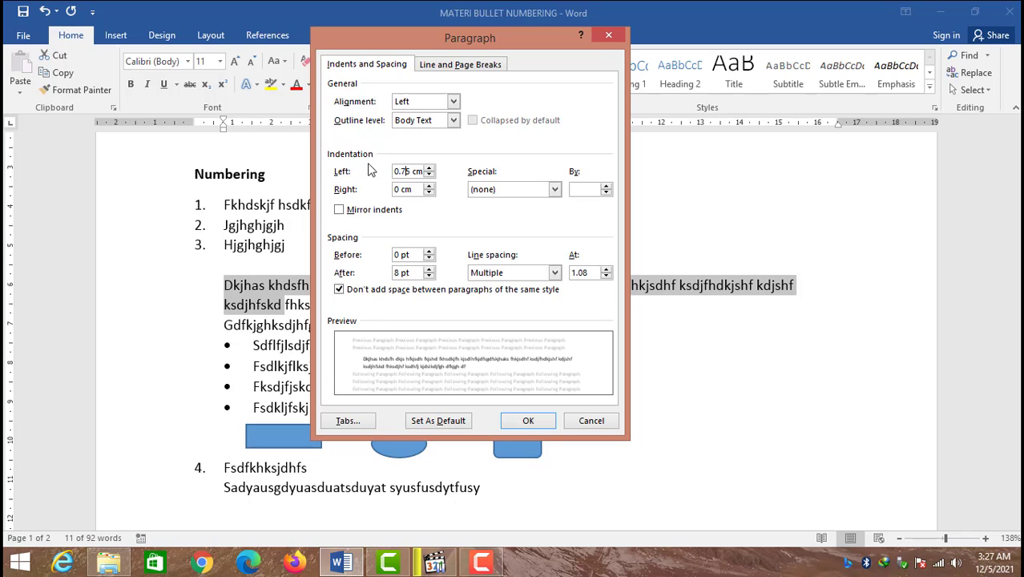
left_click_drag(374, 31, 444, 39)
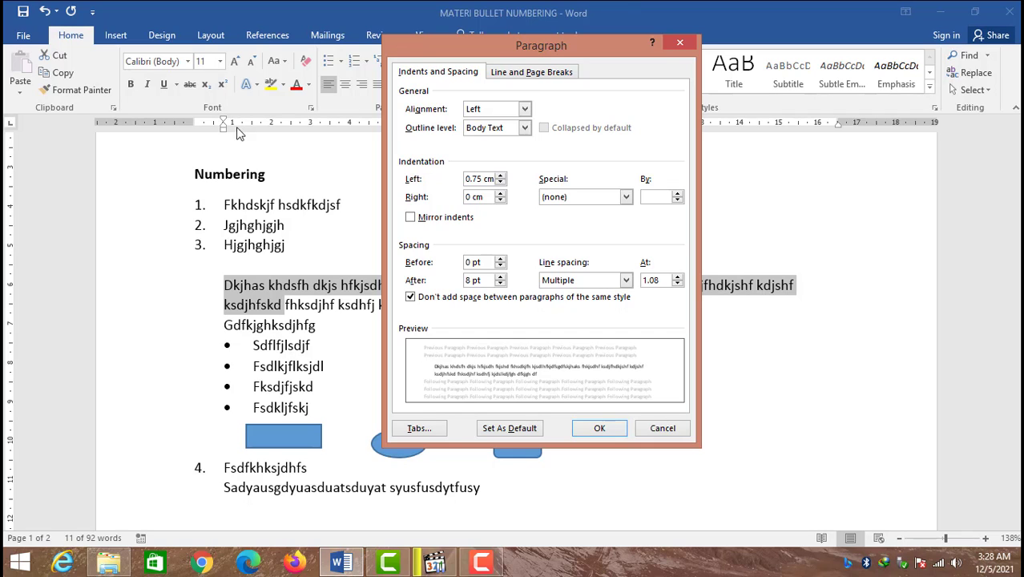
Step: Try a Hanging special indent of 1.27 cm for the "Dkjhas" paragraph, and discard the paragraph settings without applying them
left_click(626, 197)
left_click(619, 230)
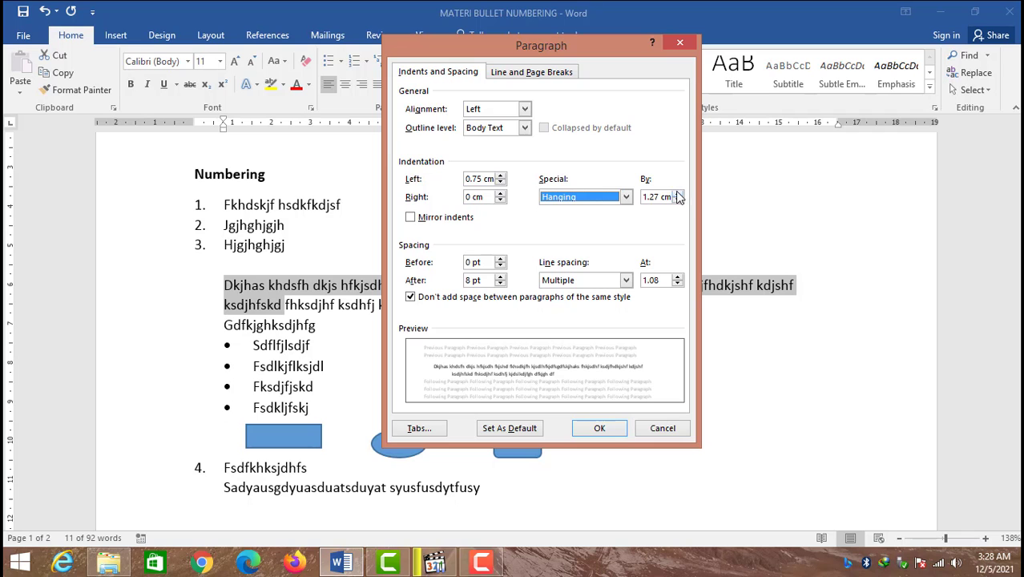
left_click_drag(558, 46, 588, 13)
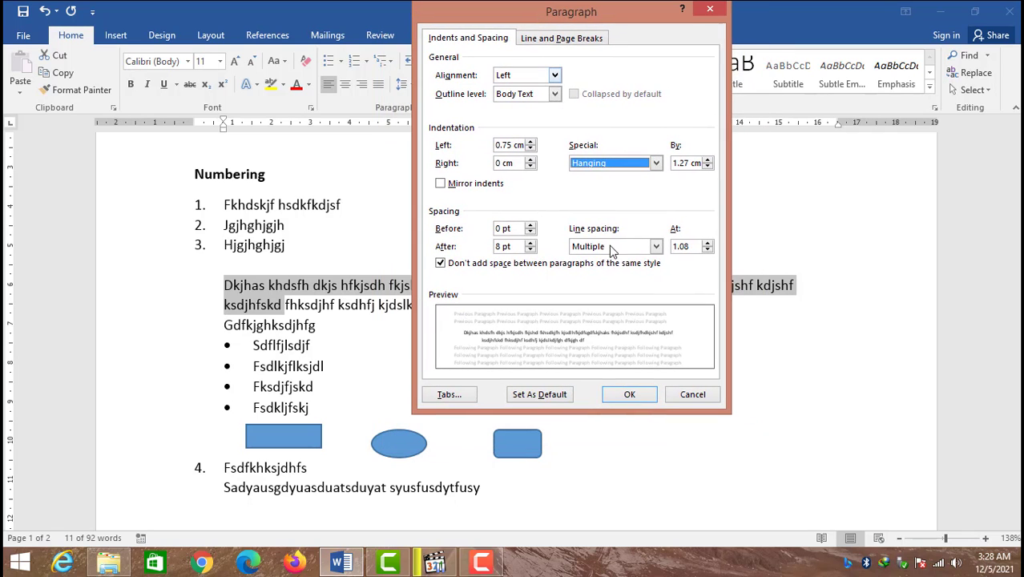
left_click(691, 395)
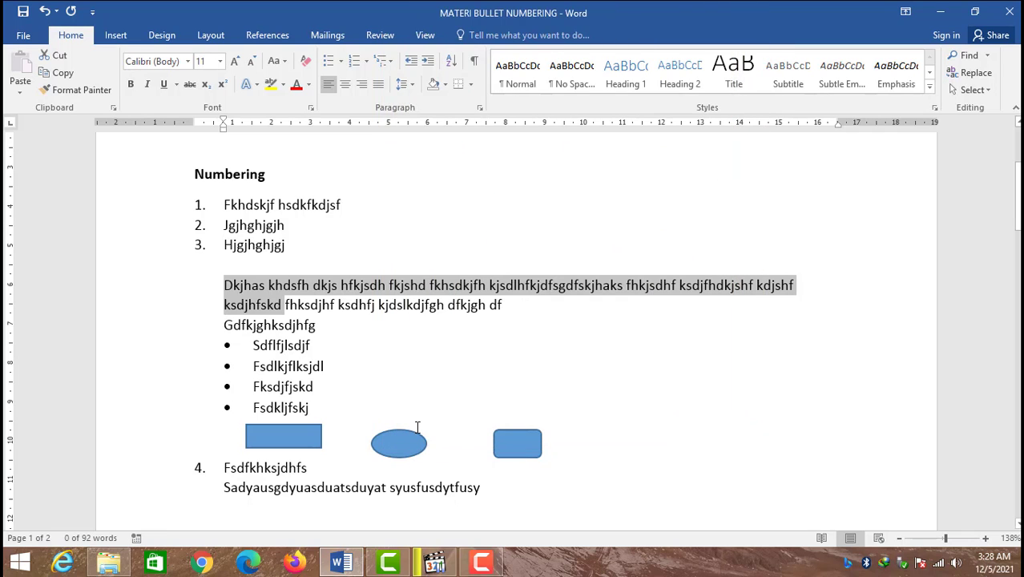